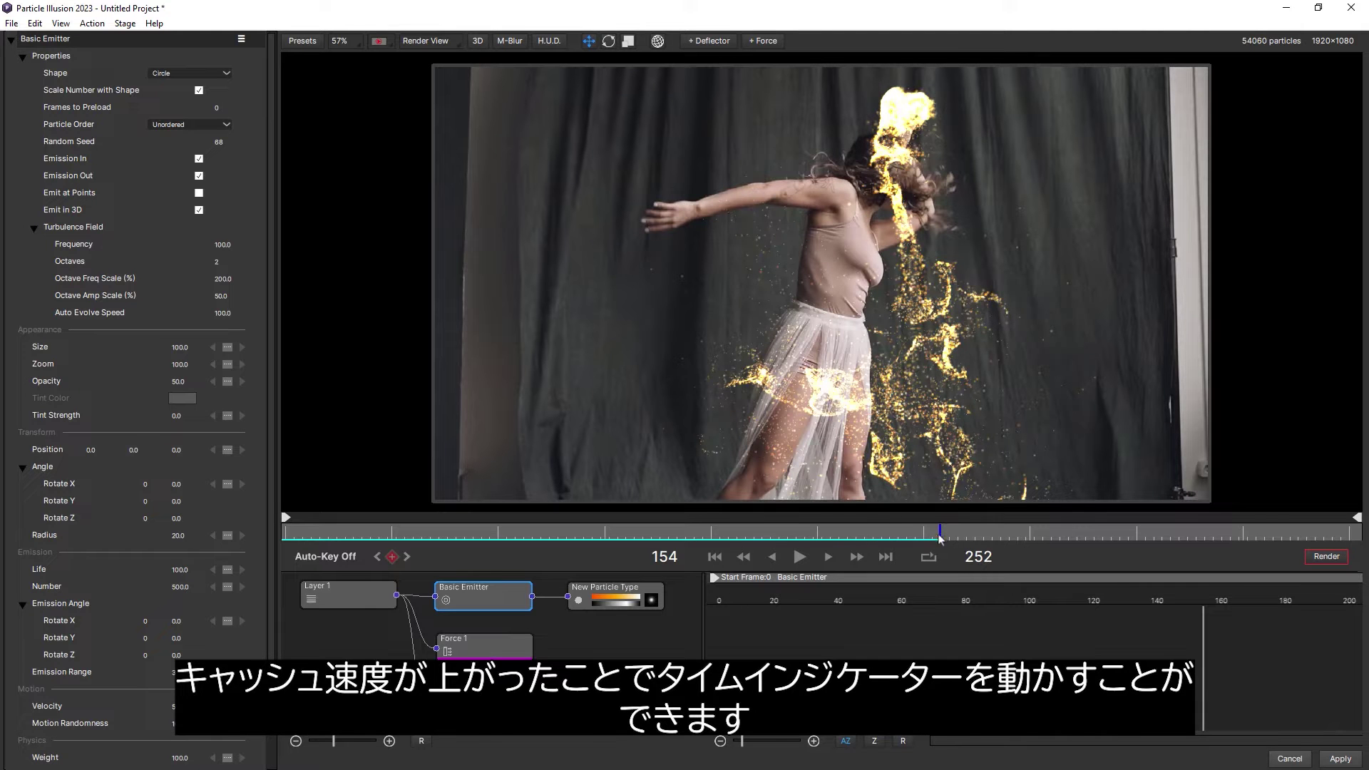
Step: Scrub back to an earlier frame and step through the cached frames one by one
left_click_drag(946, 541, 642, 539)
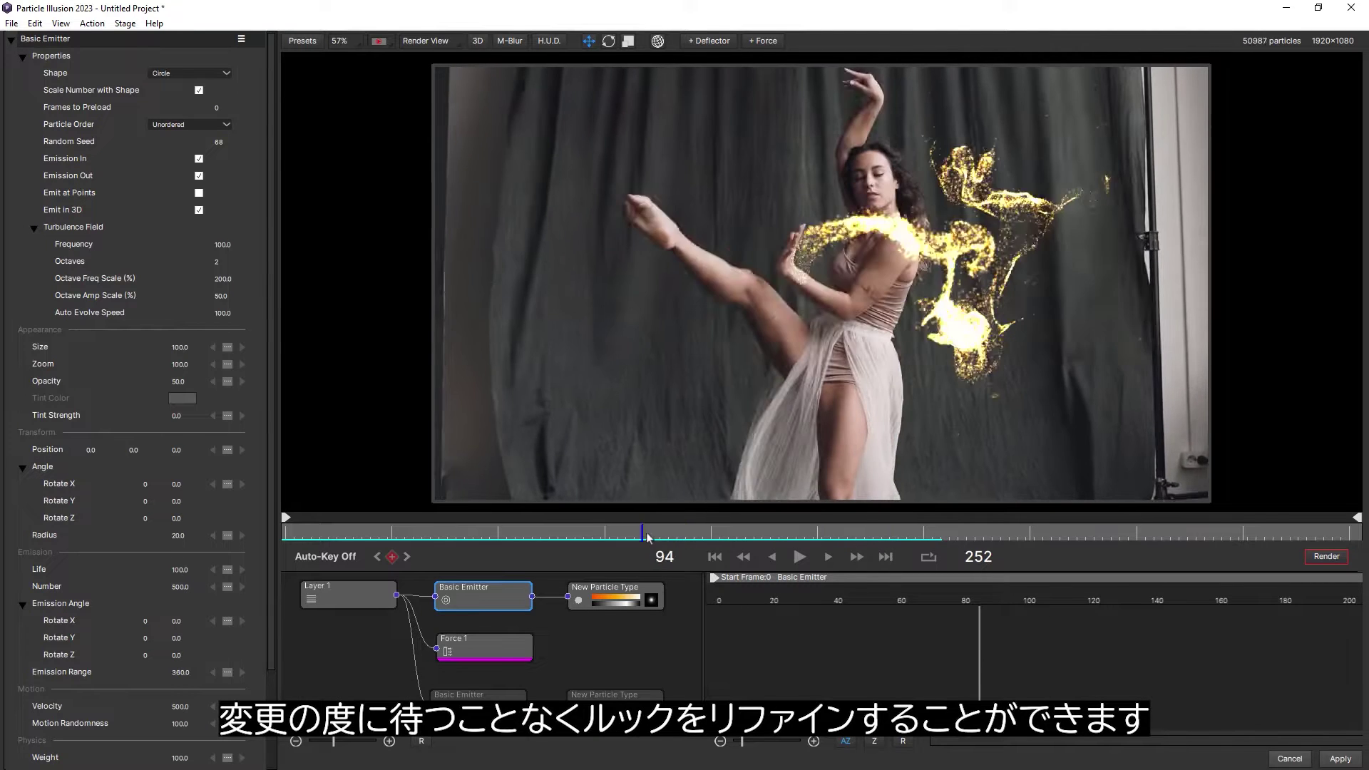
left_click(827, 557)
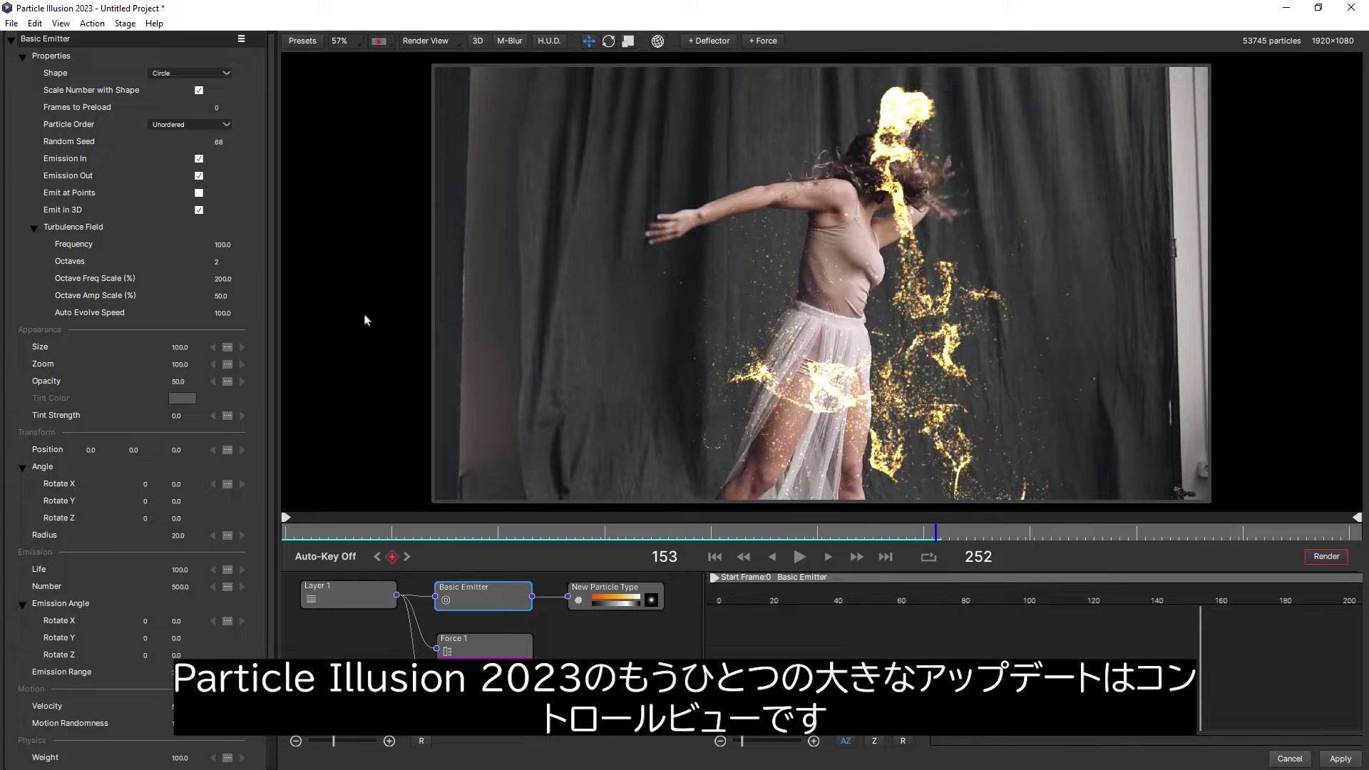
left_click_drag(271, 278, 264, 387)
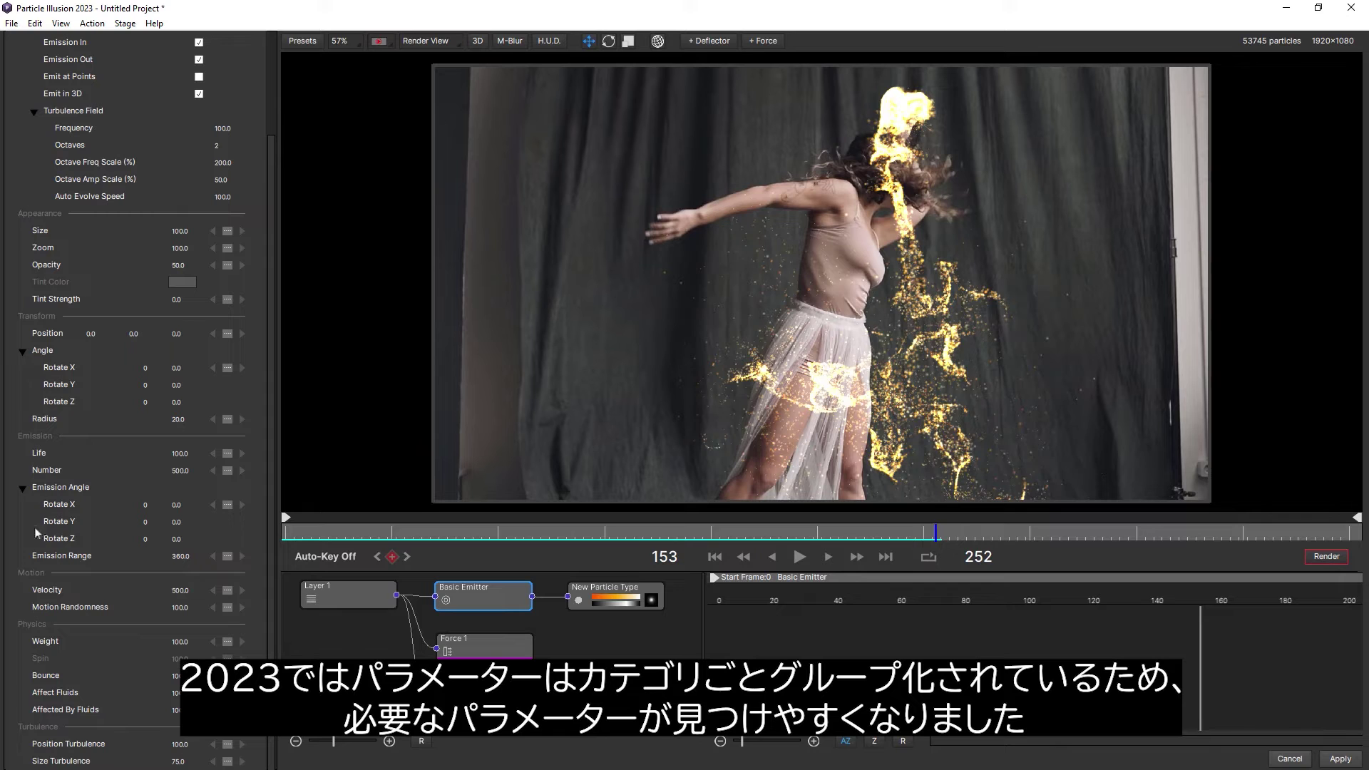
Step: Show the New Particle Type's parameters and inspect its Size, Velocity and Weight Over Life curves
left_click(640, 606)
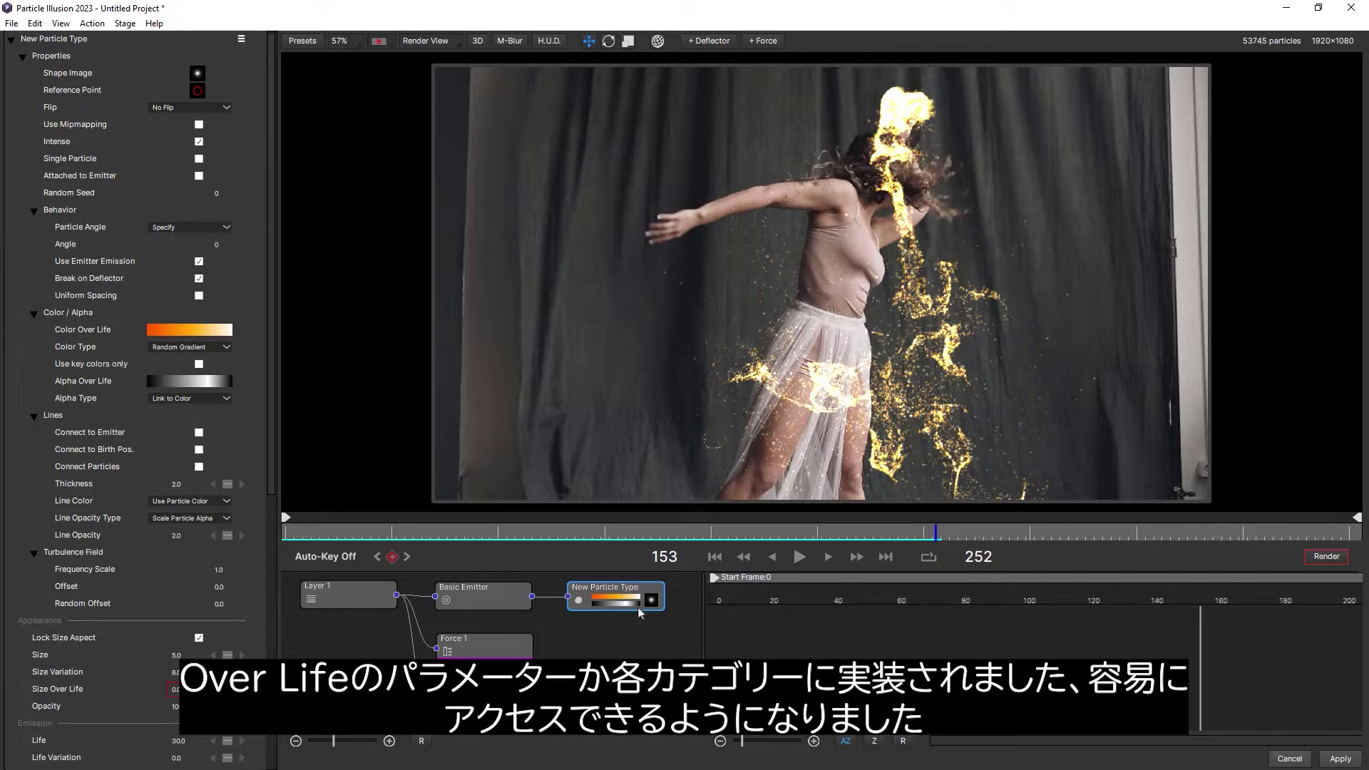
left_click_drag(267, 301, 266, 611)
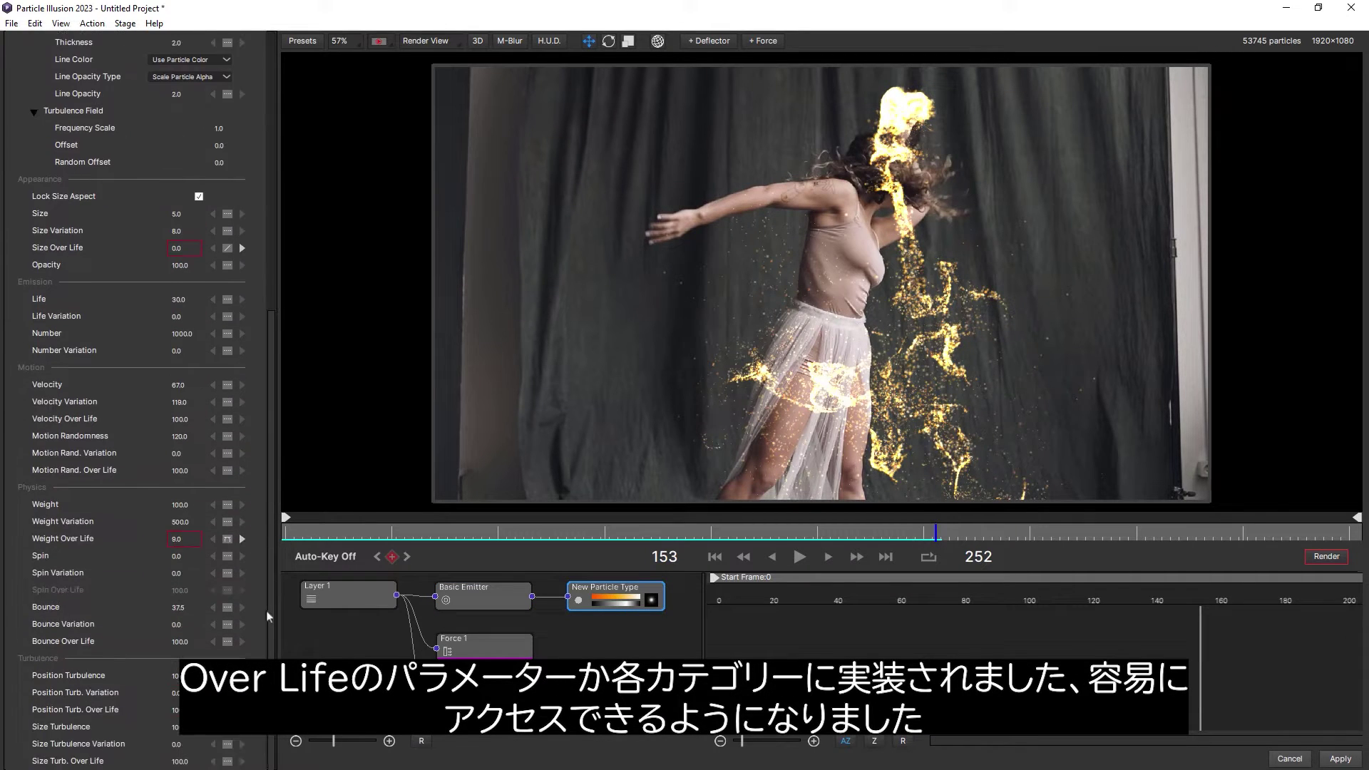
left_click(79, 254)
left_click(93, 424)
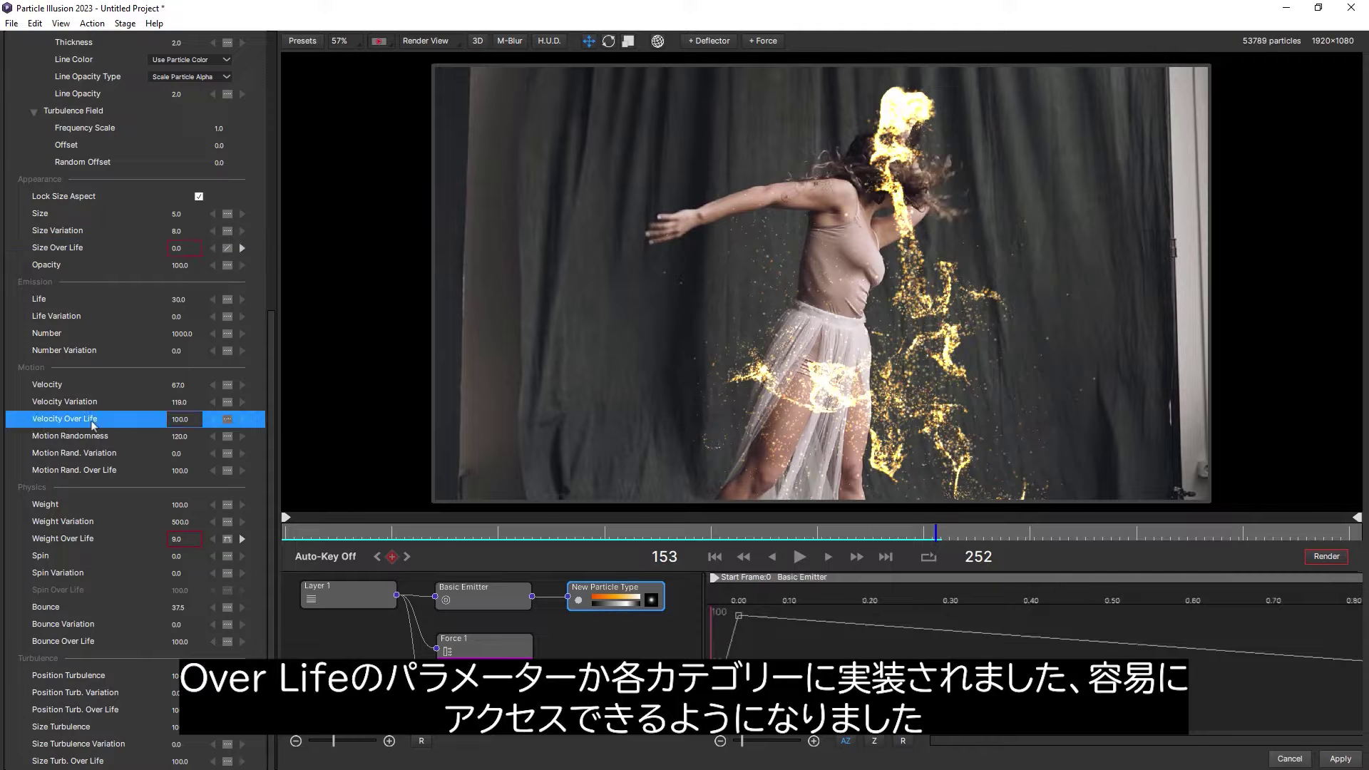
left_click(89, 540)
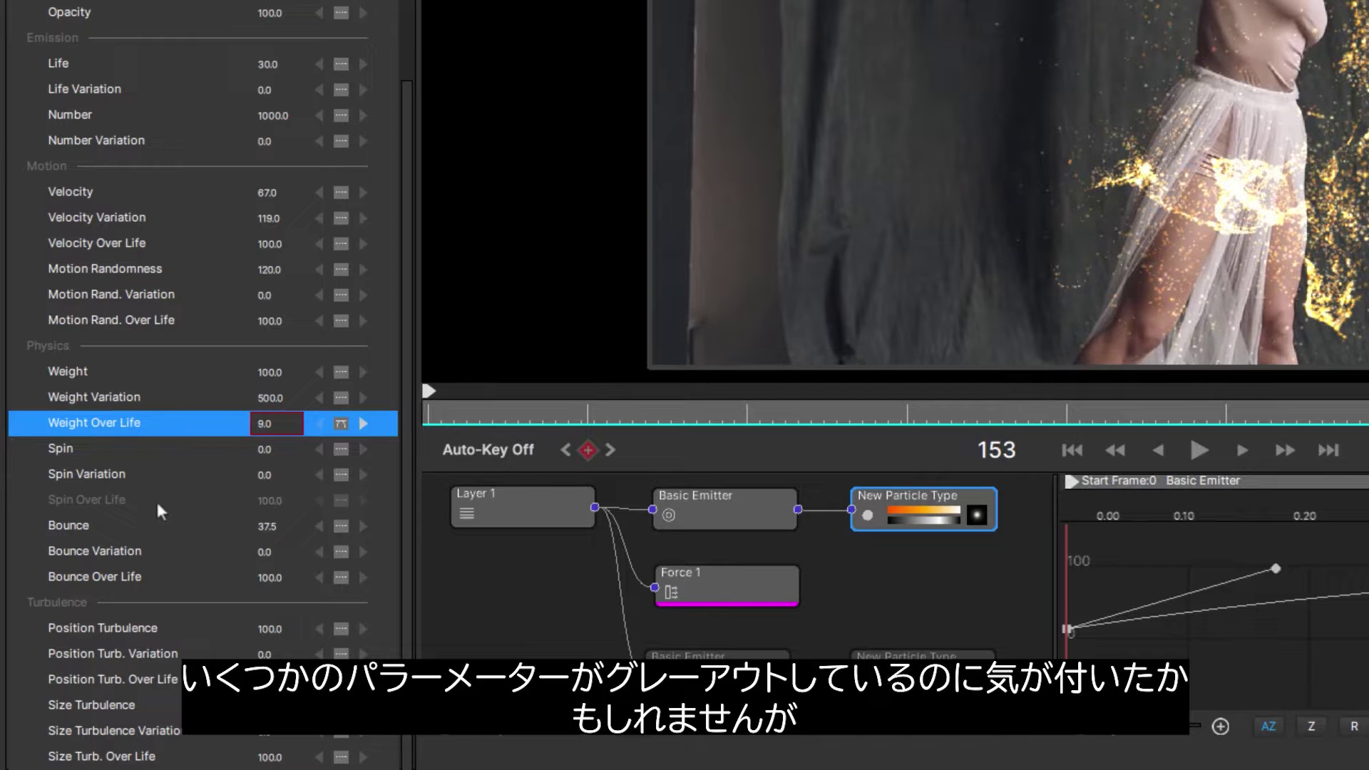
Step: Raise Spin Variation to 7.0 so the greyed-out Spin Over Life becomes active
left_click(156, 500)
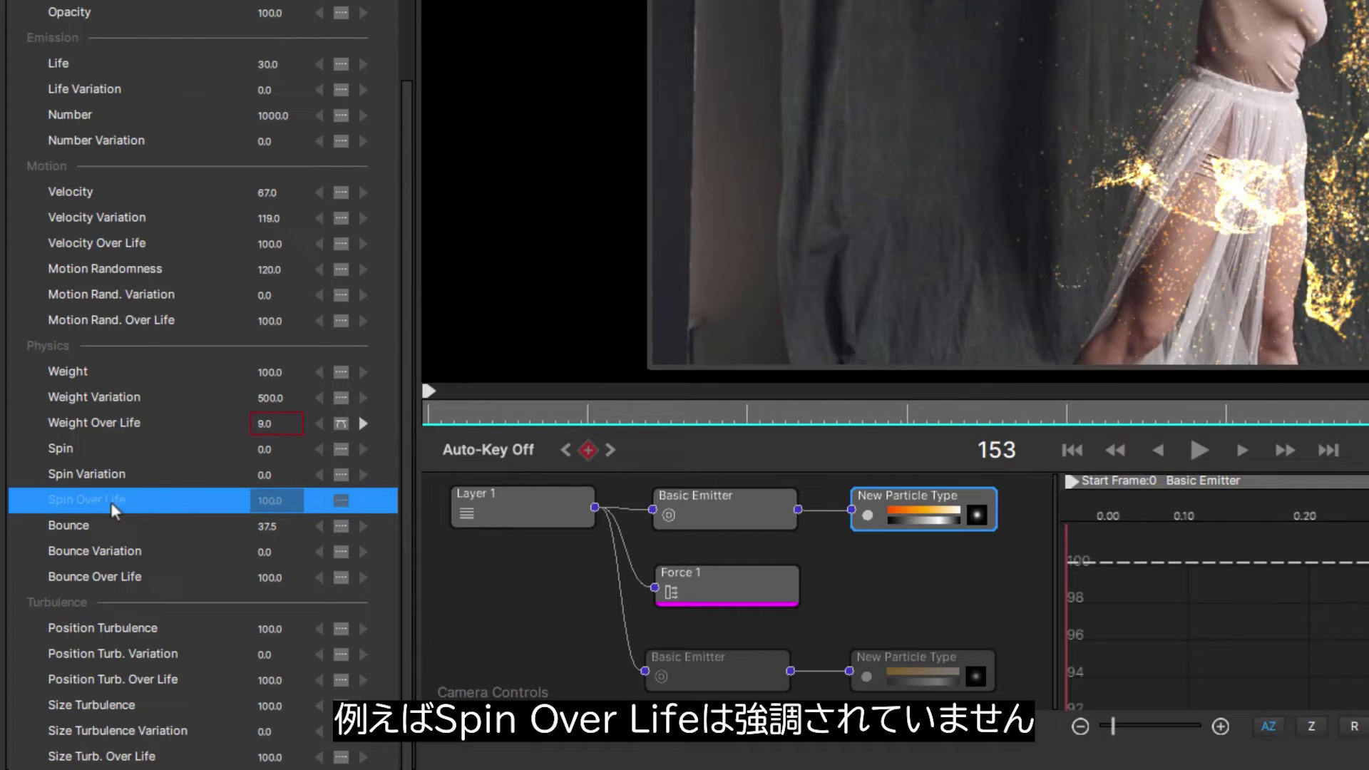
left_click(91, 442)
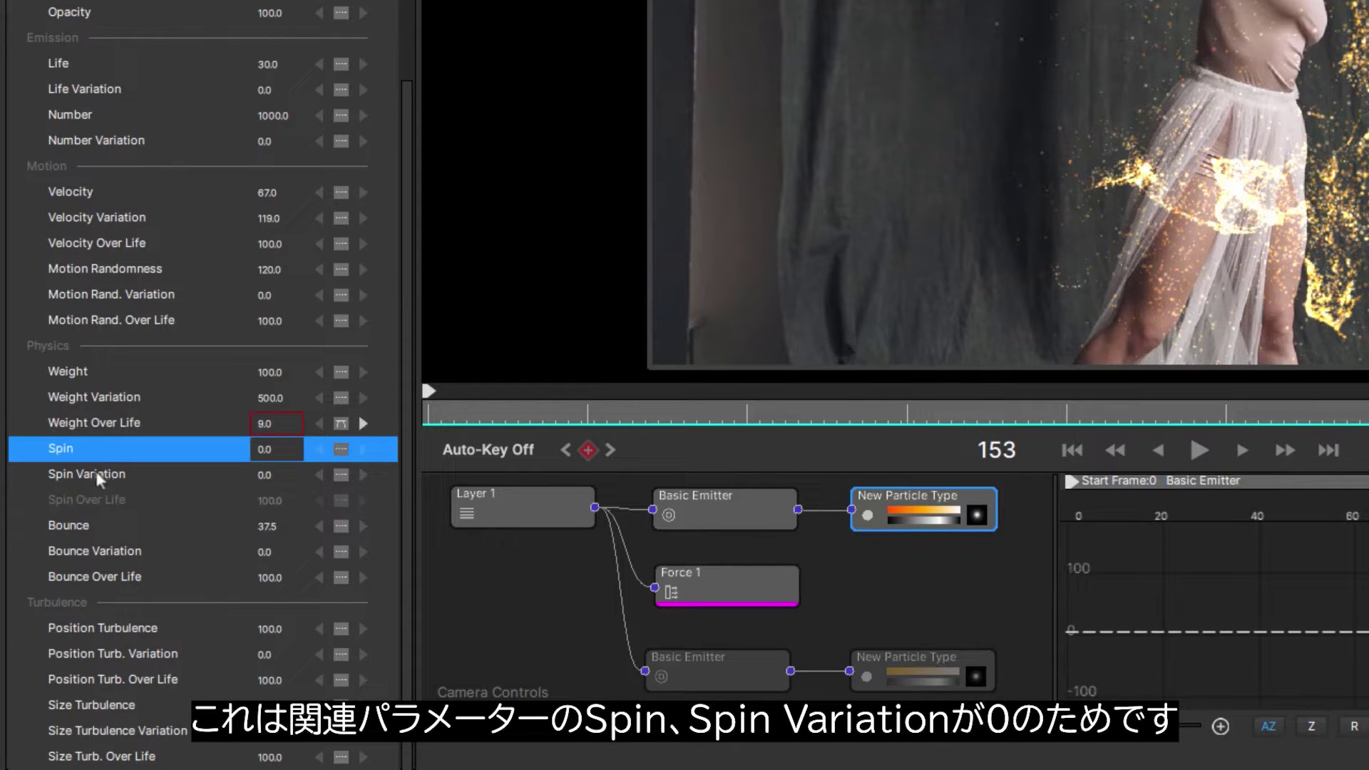
left_click(97, 474)
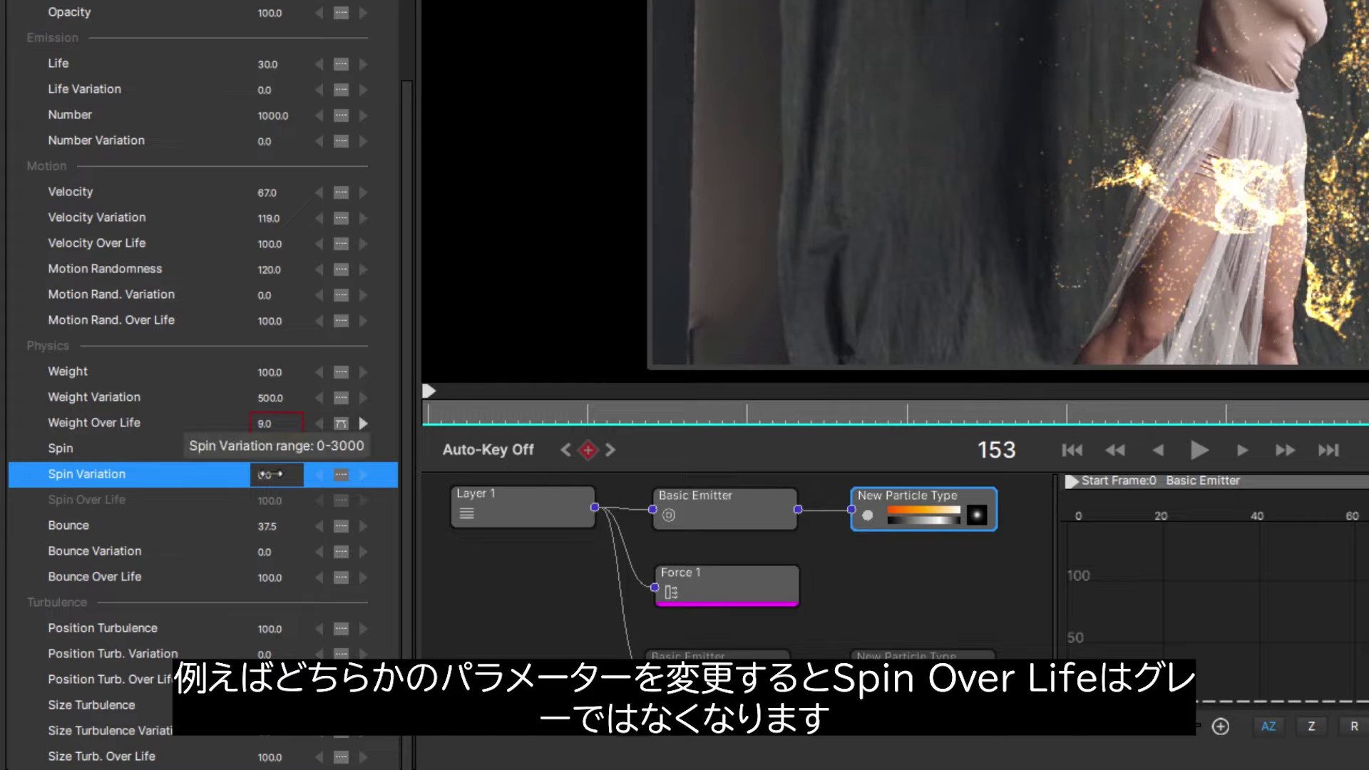
left_click_drag(268, 474, 275, 474)
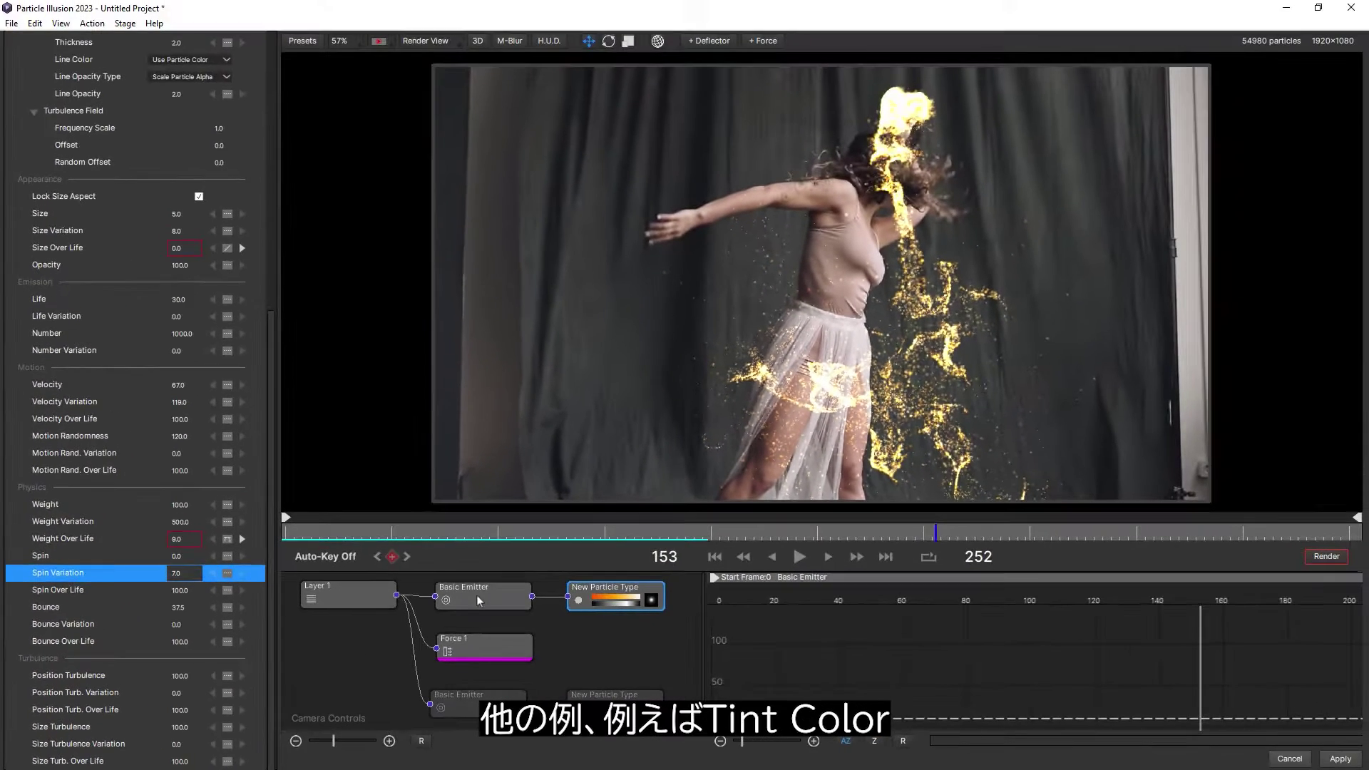
Step: Tint the Basic Emitter pure red at Tint Strength 100 and replay from near the start
left_click(477, 595)
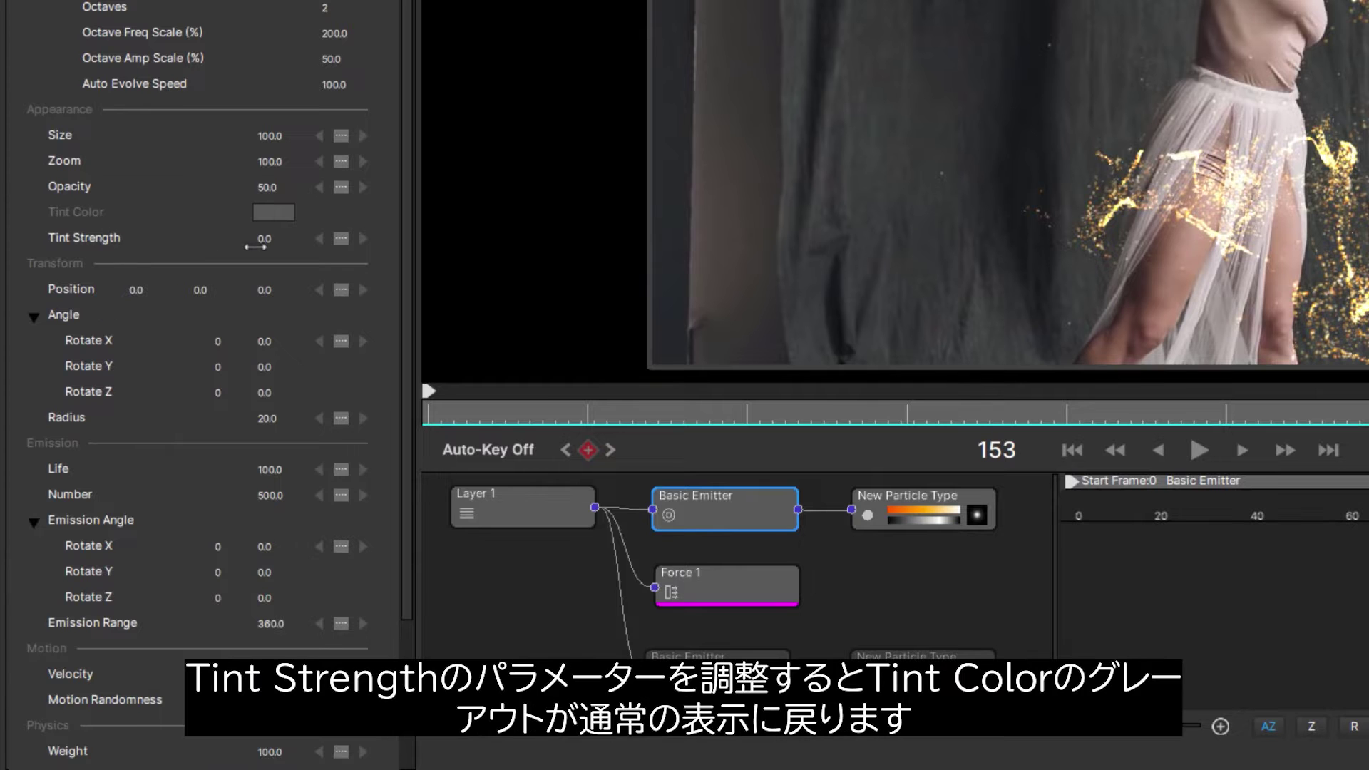
left_click(263, 242)
left_click_drag(270, 242, 176, 220)
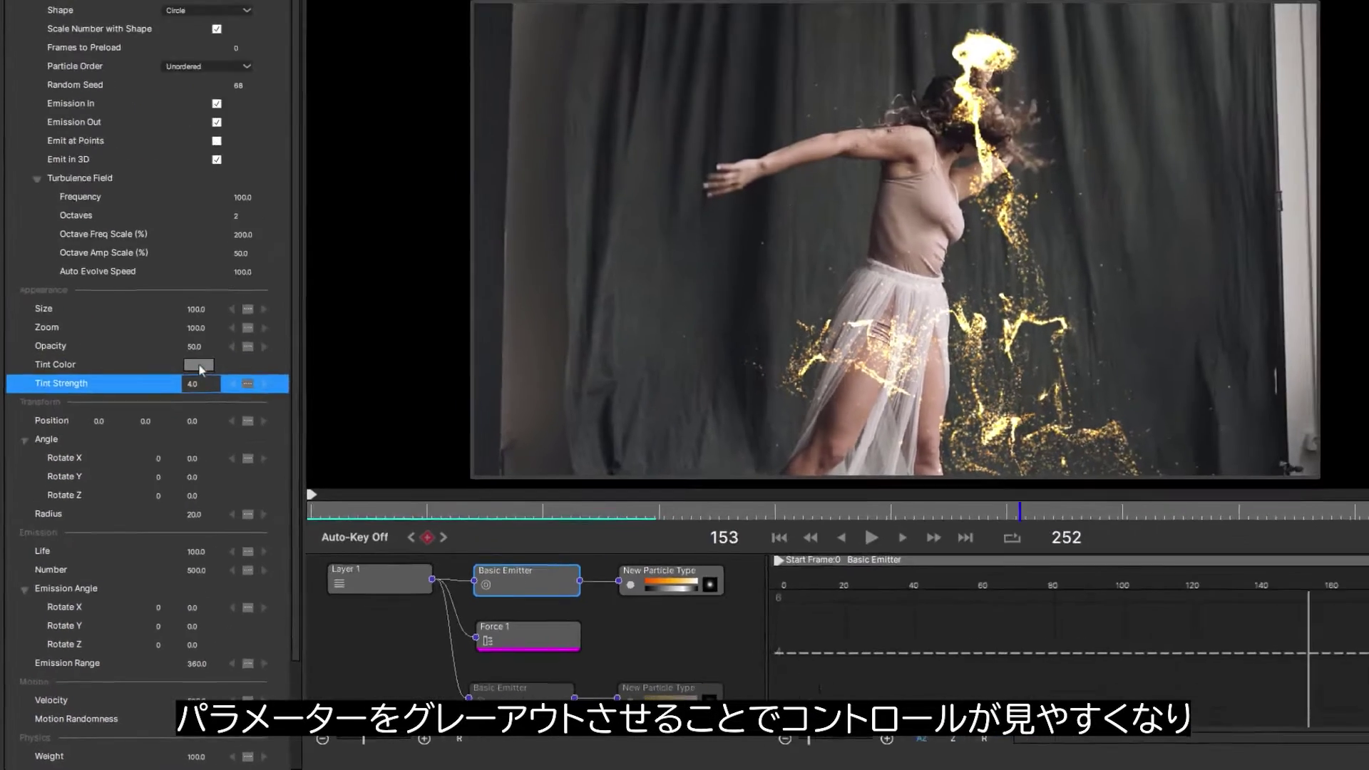
left_click(274, 212)
left_click(801, 102)
left_click(780, 512)
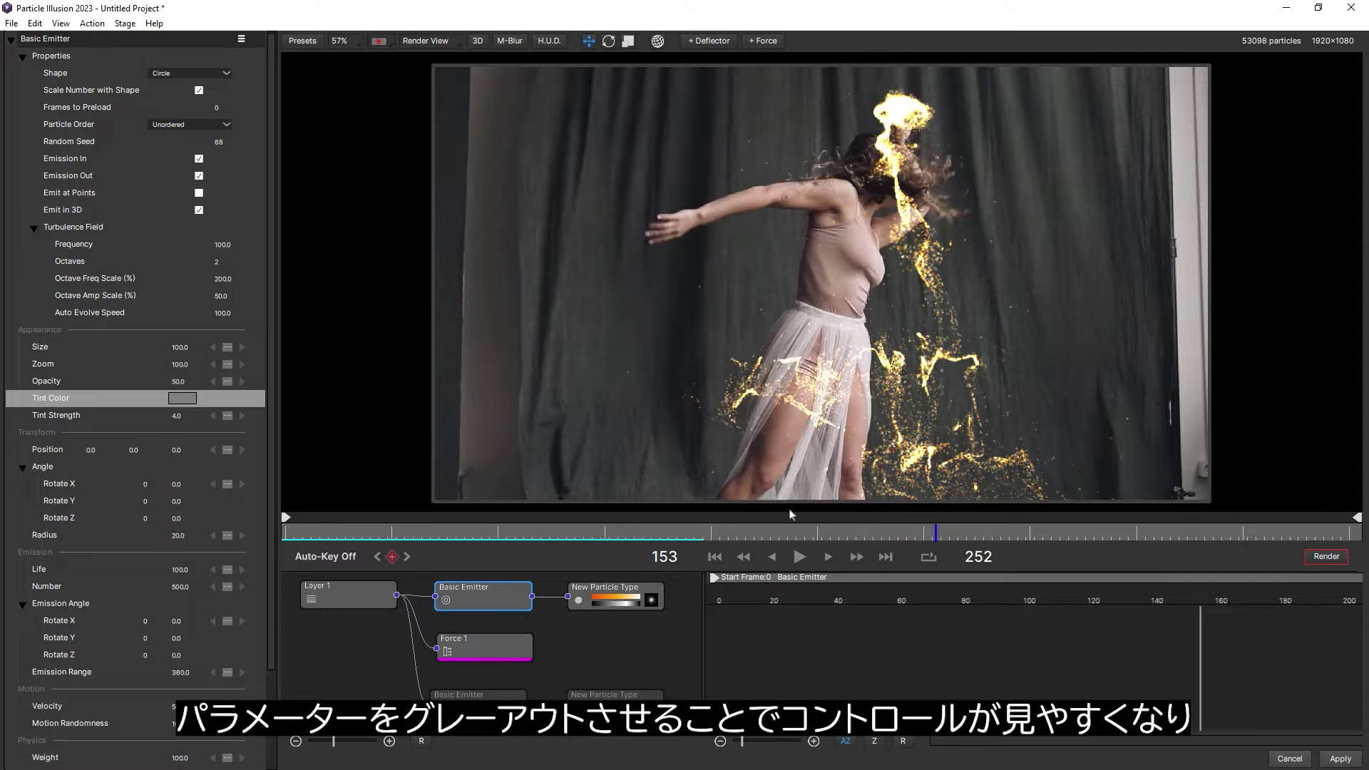
left_click_drag(173, 414, 338, 427)
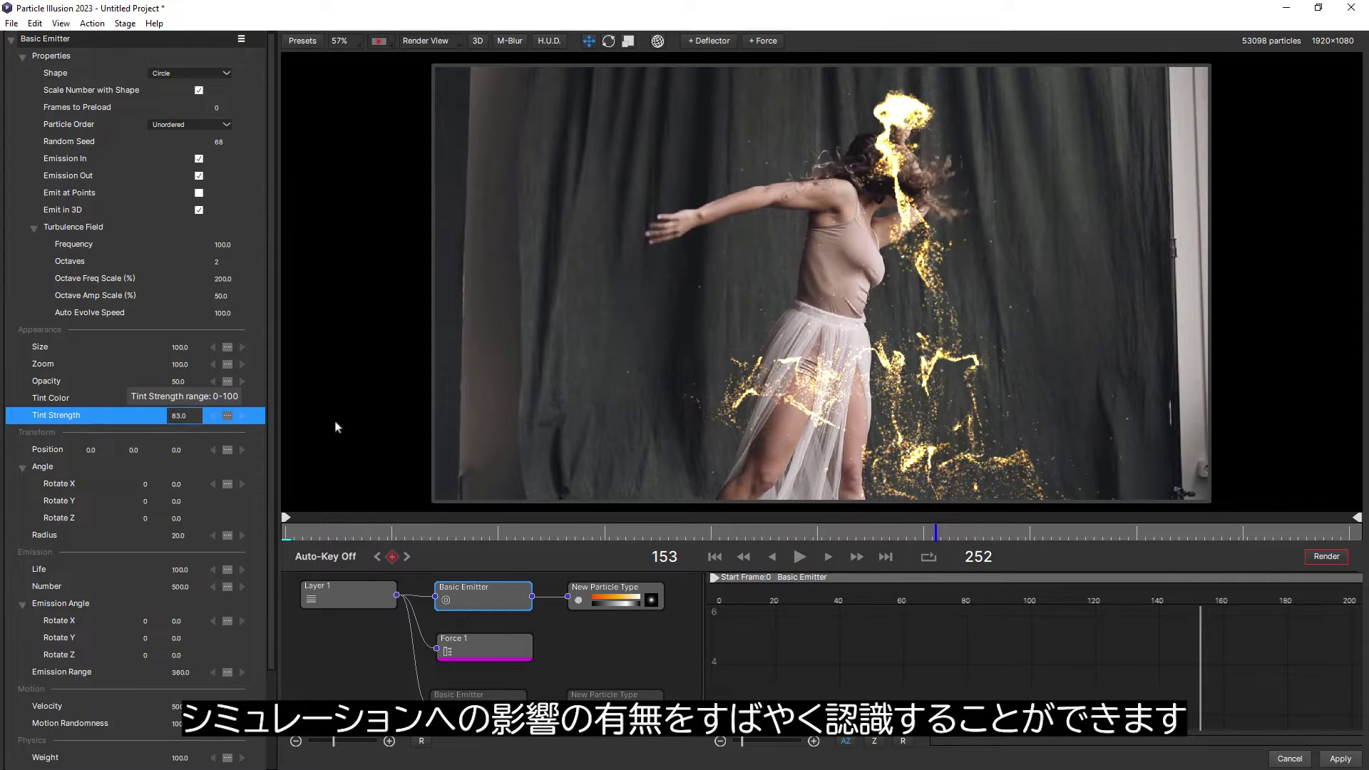
left_click(383, 535)
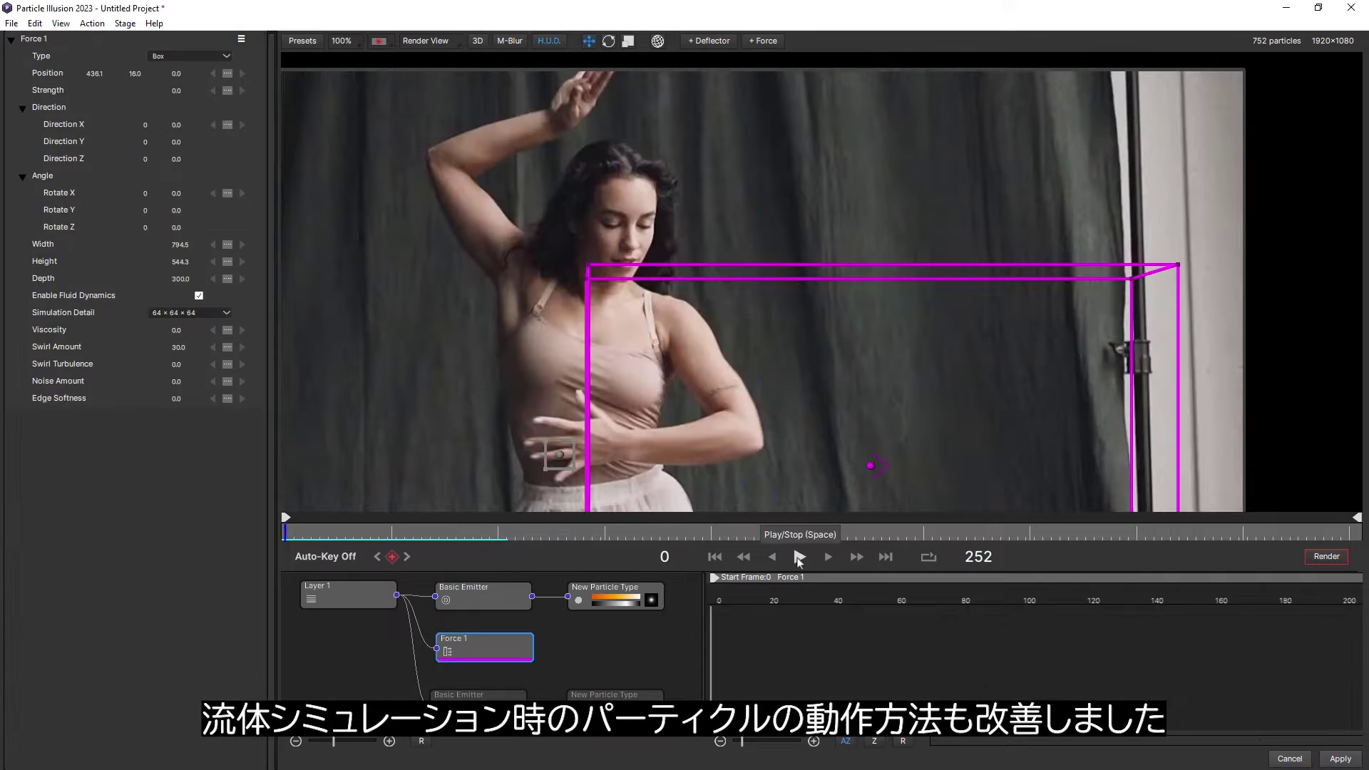
Step: Play the gold particle simulation over the dancer and stop at frame 56
left_click(799, 559)
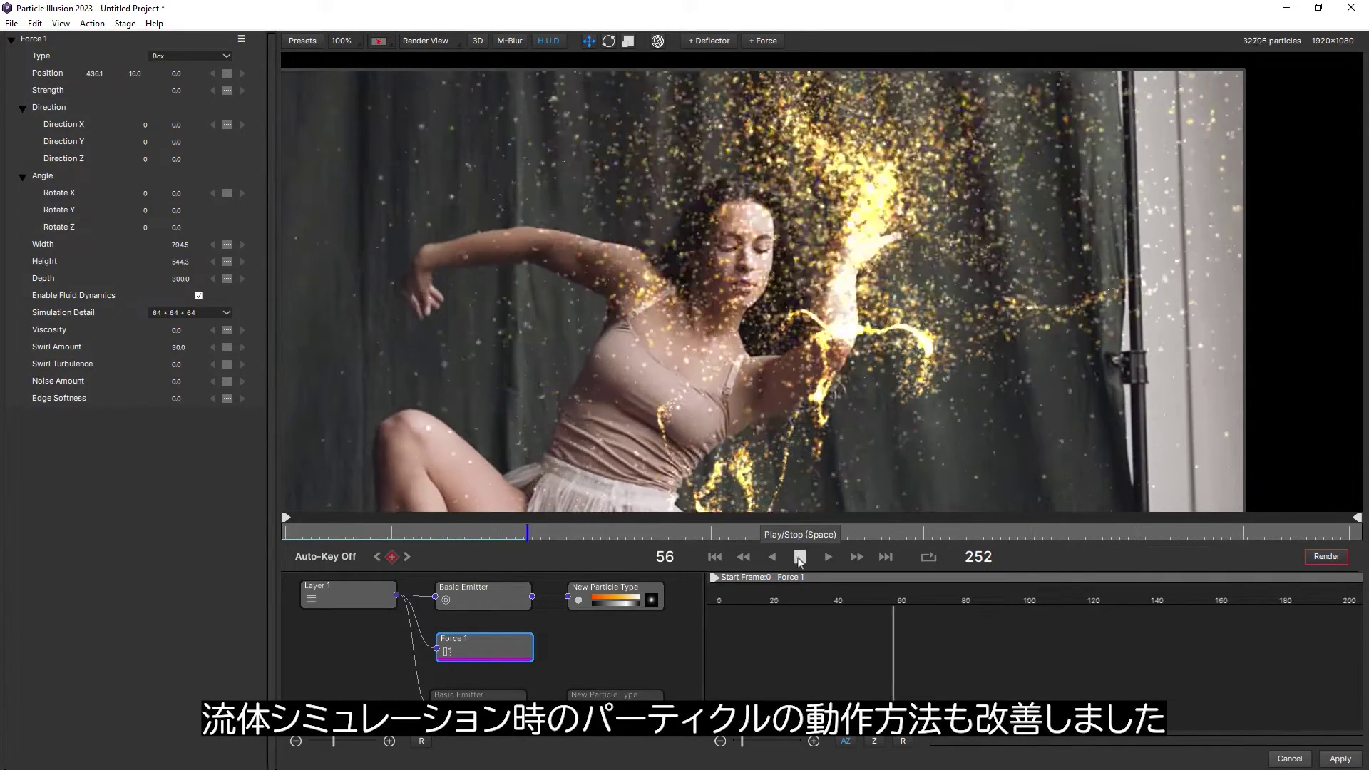
left_click(798, 556)
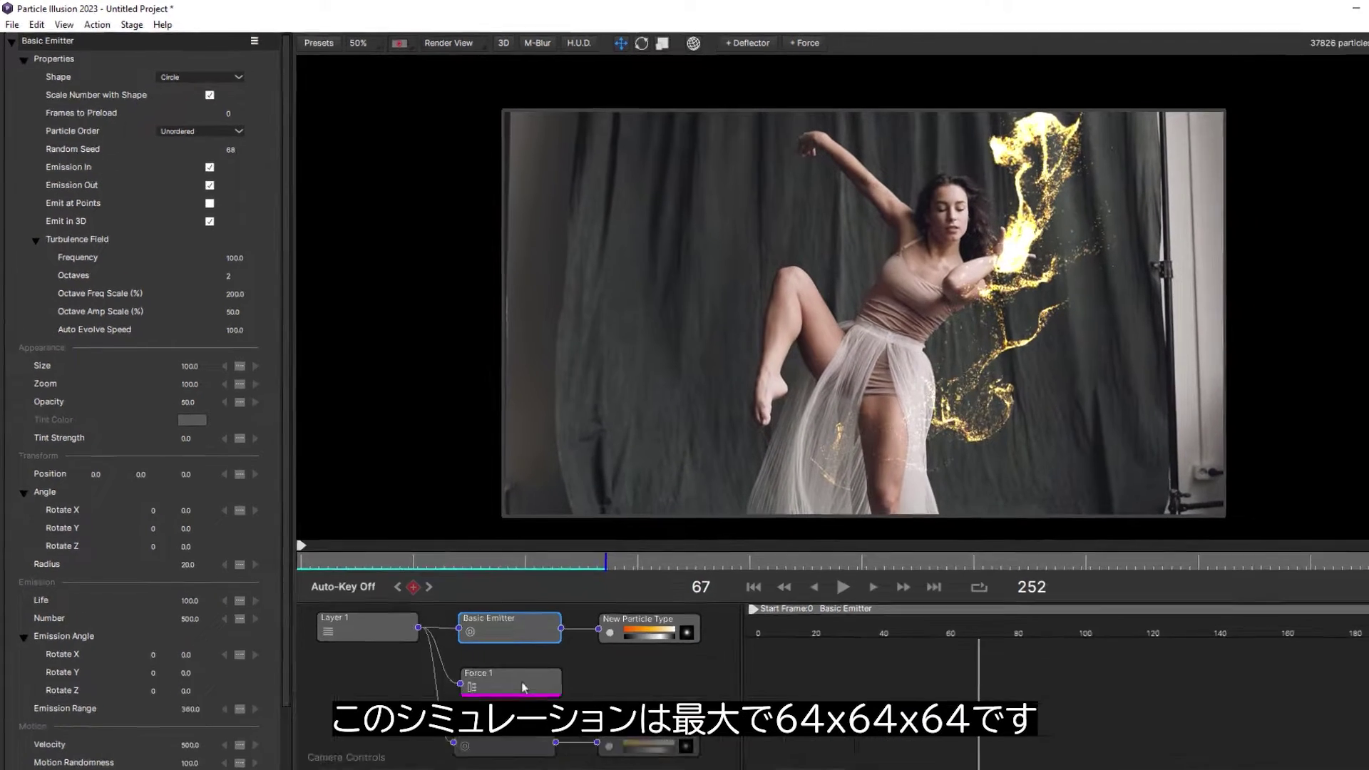
Step: Show Force 1's parameters and view its available Simulation Detail resolutions
left_click(499, 646)
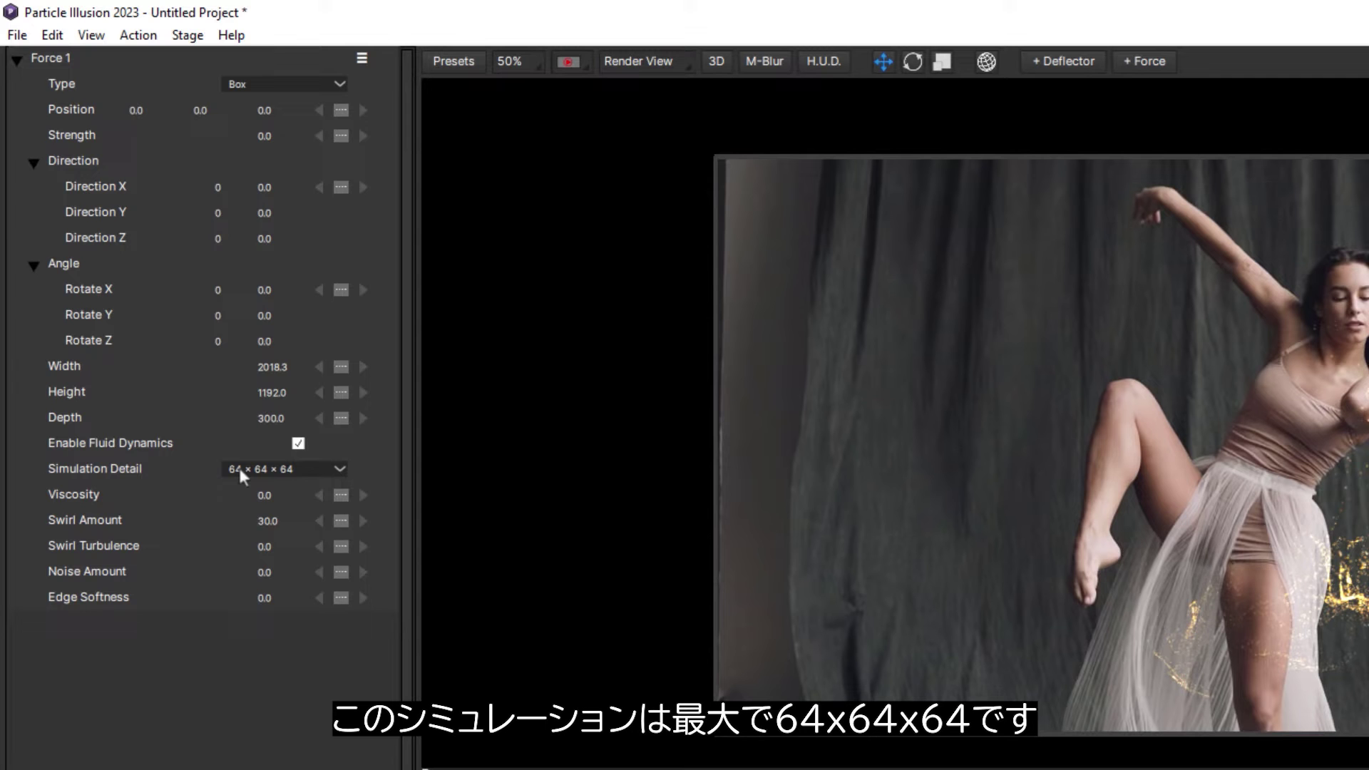
left_click(239, 469)
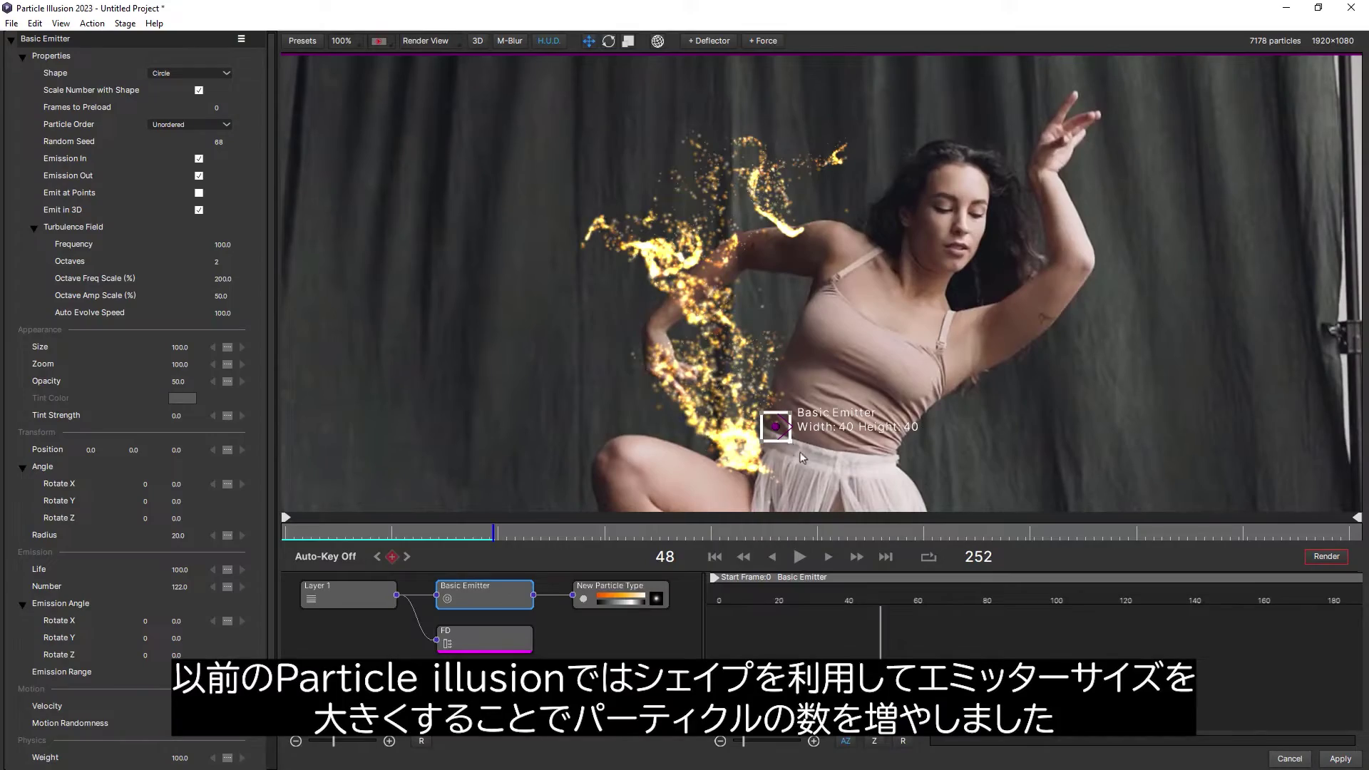
Step: Enlarge the emitter to Radius 124.1, turn off Scale Number with Shape, and play back
left_click_drag(861, 497, 866, 502)
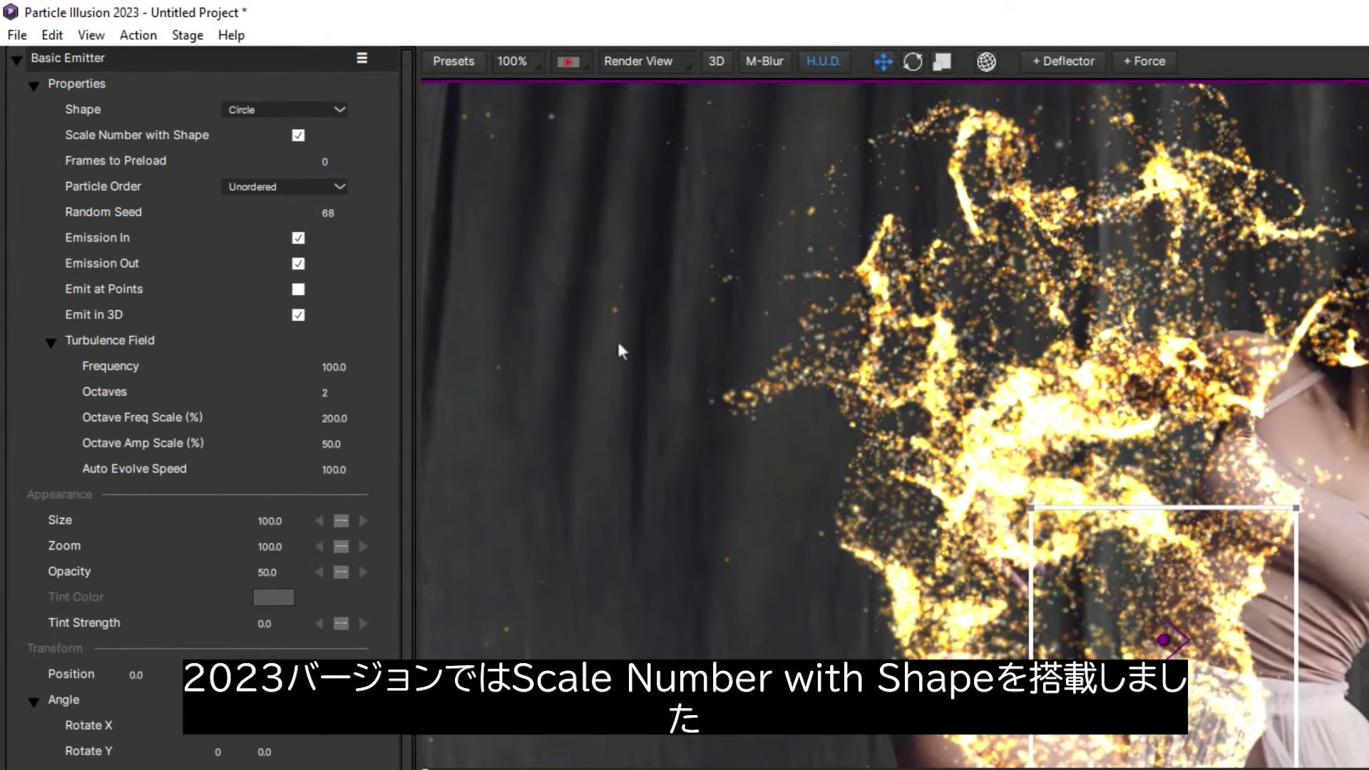
left_click(216, 142)
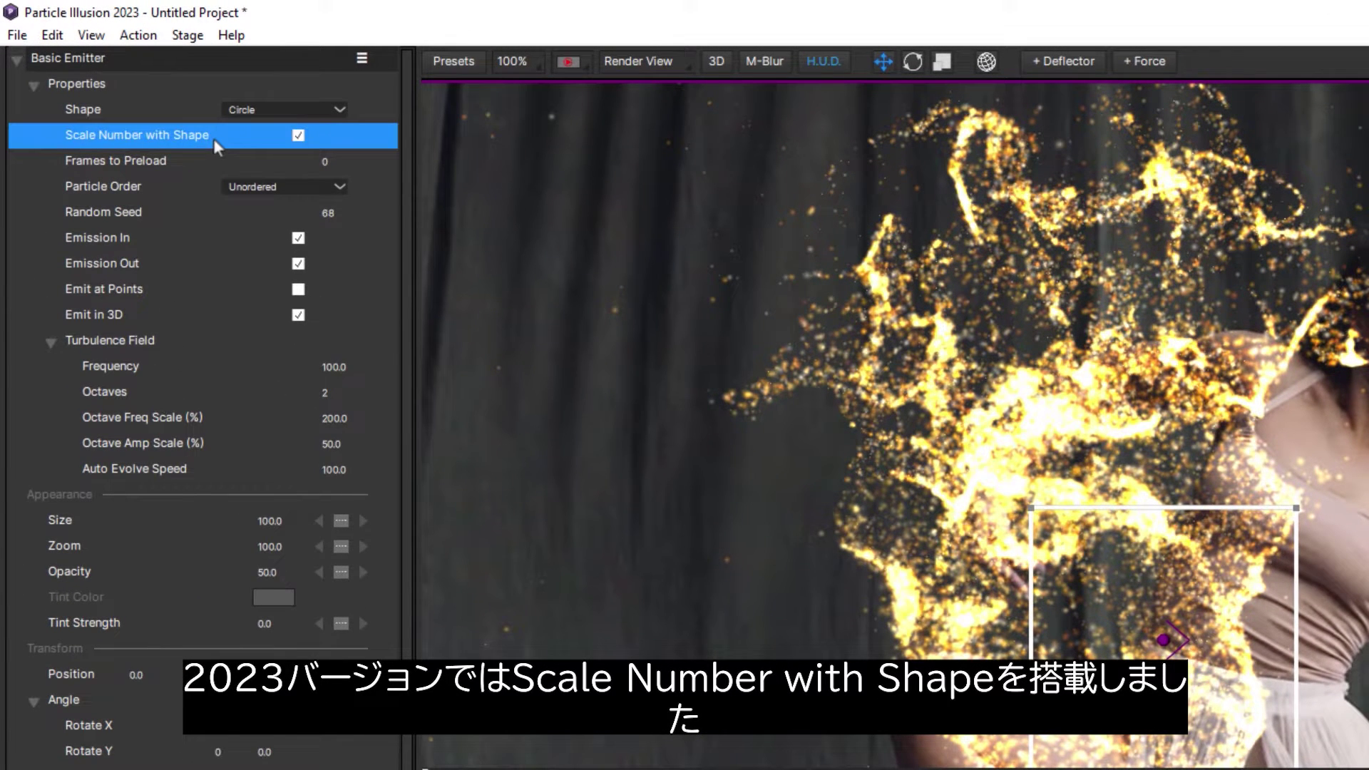
left_click(298, 135)
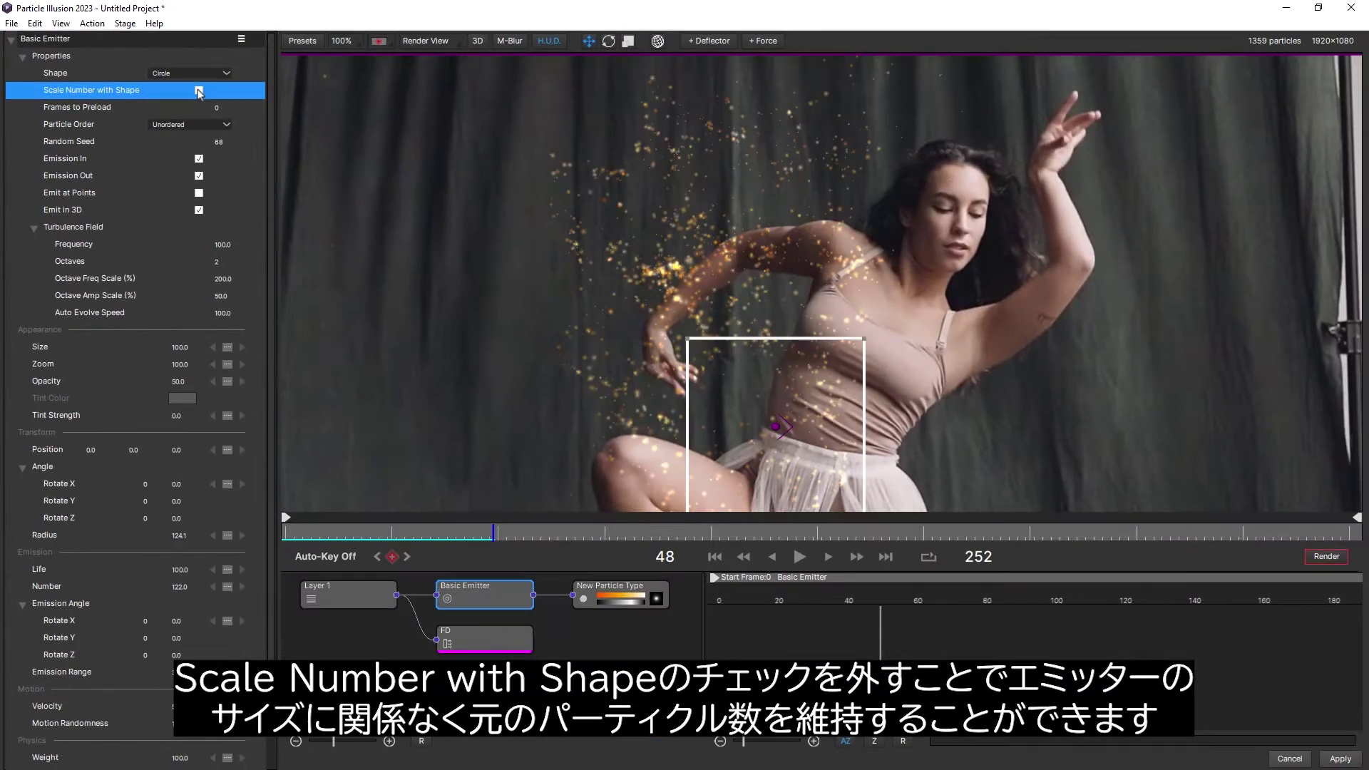
left_click(798, 556)
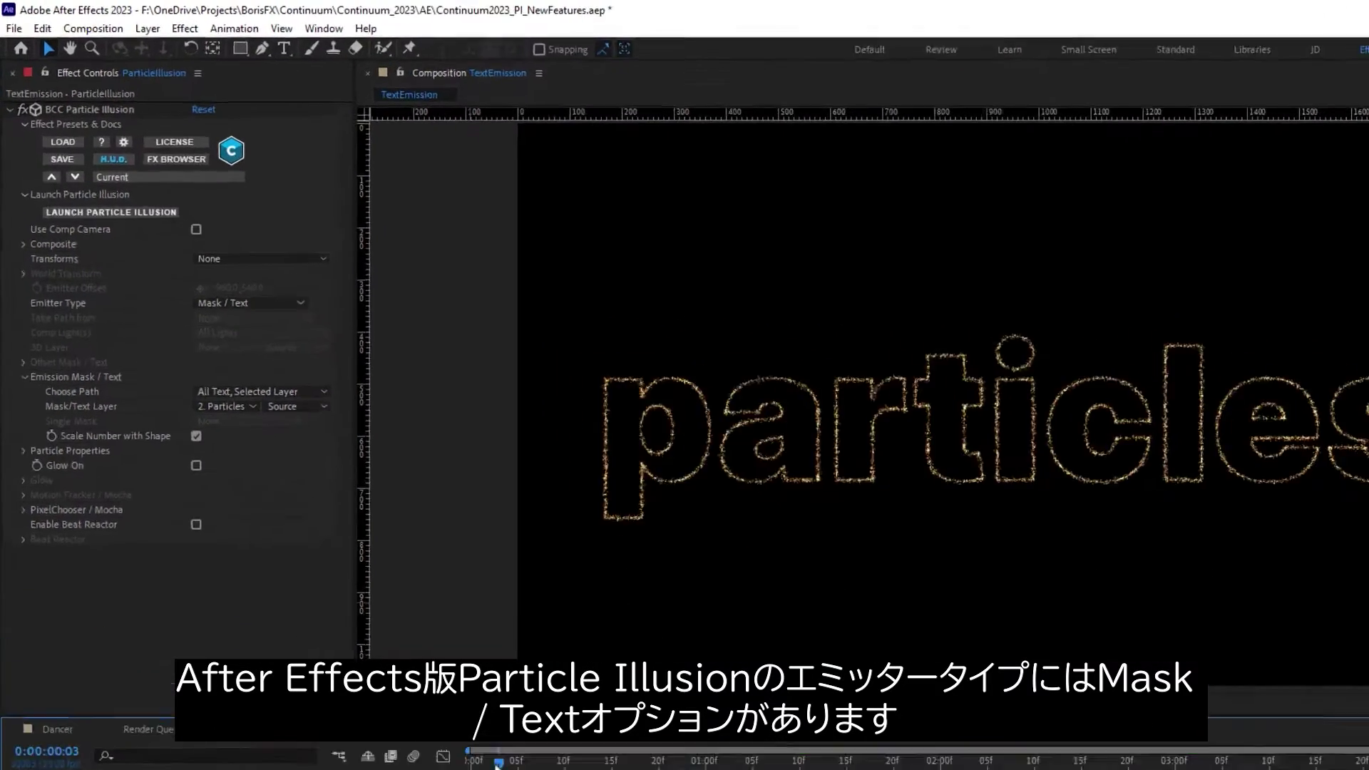
Step: Turn off Scale Number with Shape for the text and preview the Particles layer animation
left_click(161, 357)
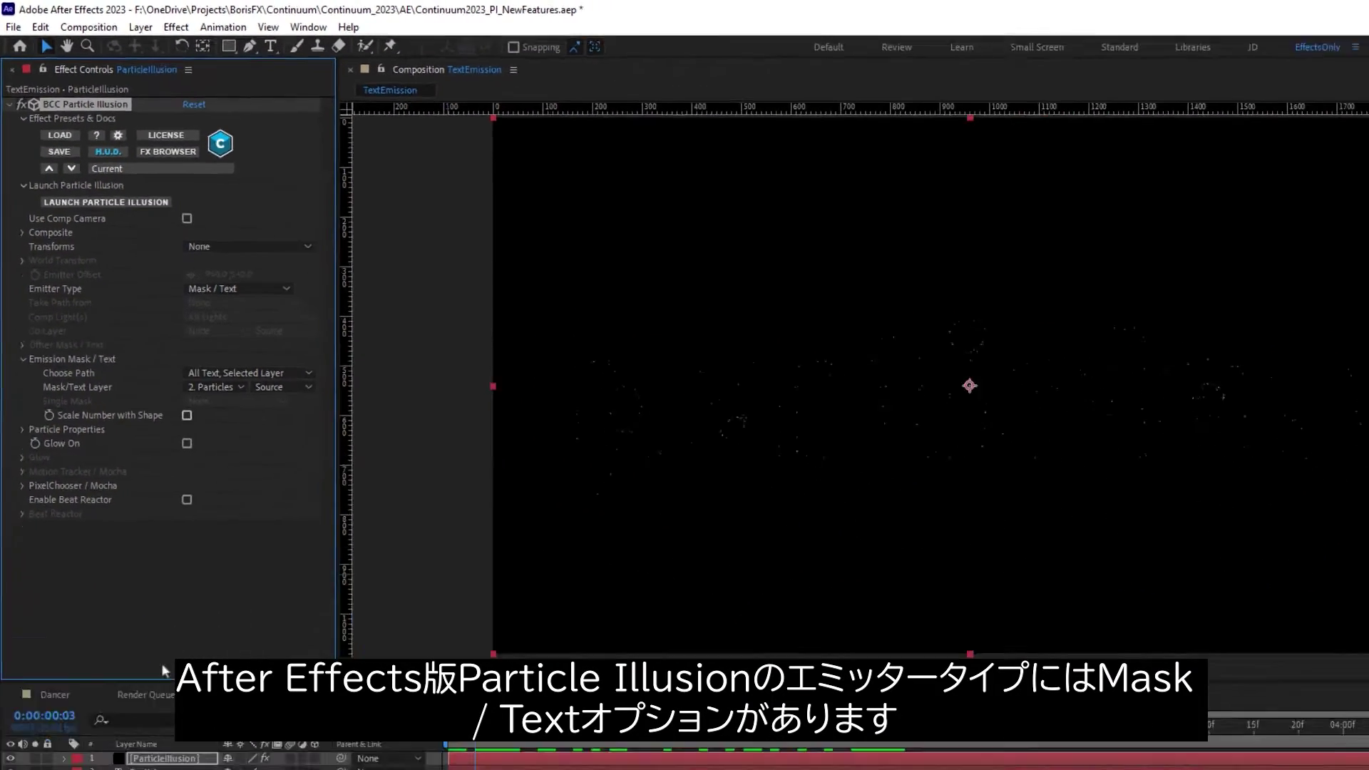
left_click(130, 666)
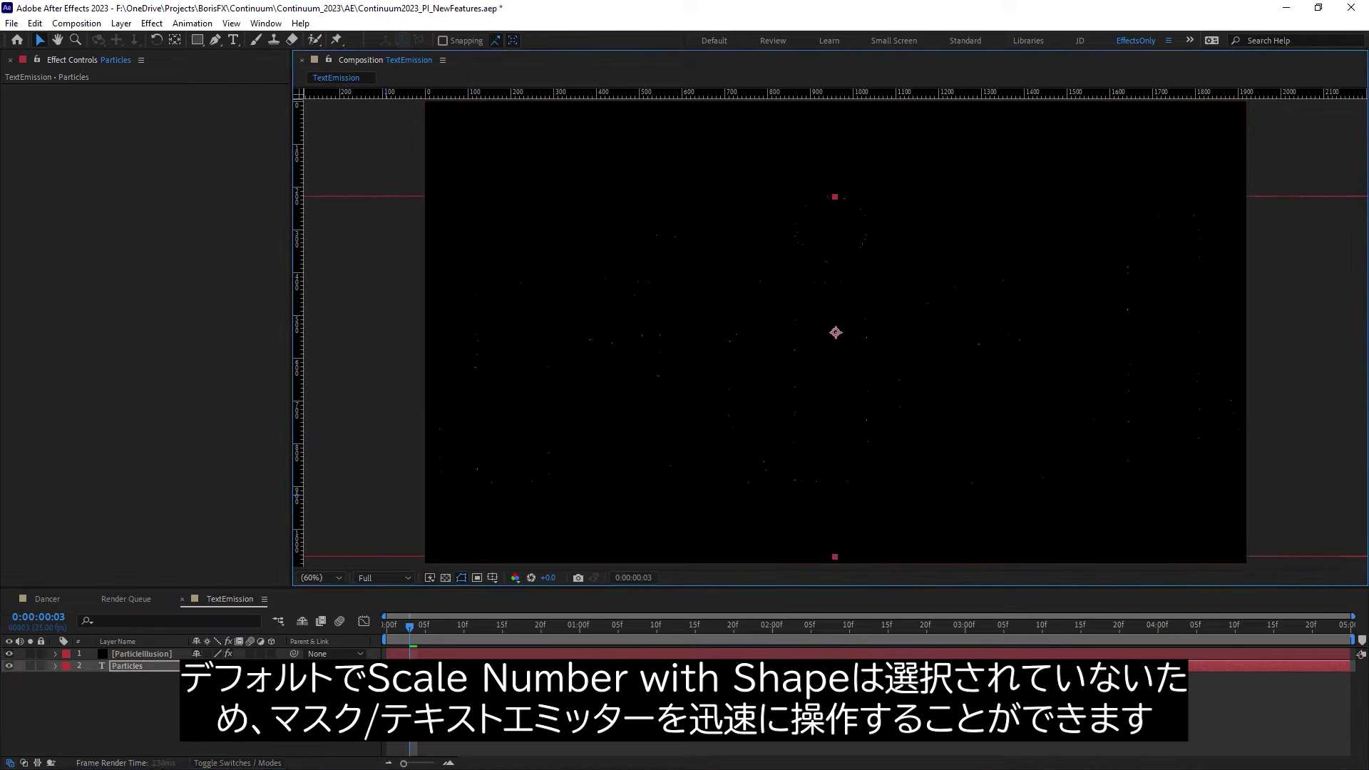
left_click(656, 626)
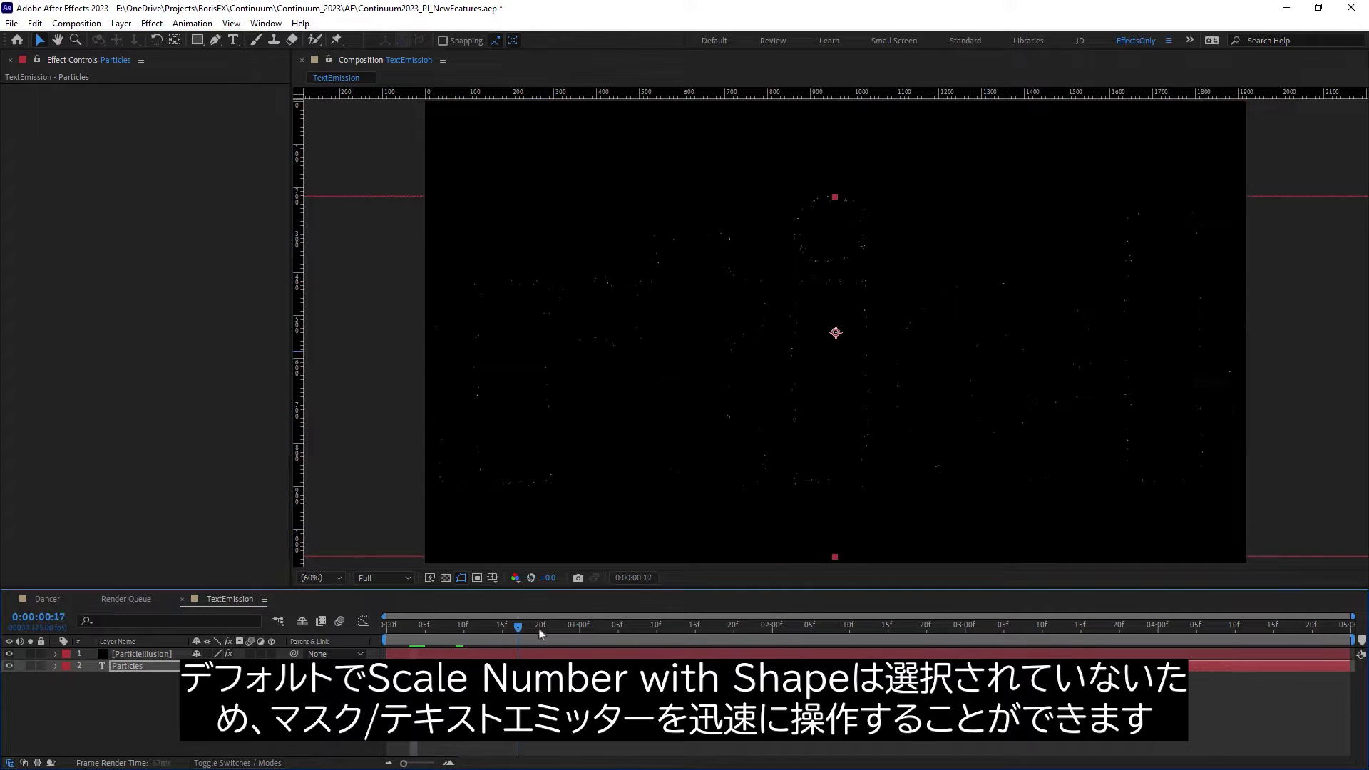
left_click_drag(694, 628, 827, 628)
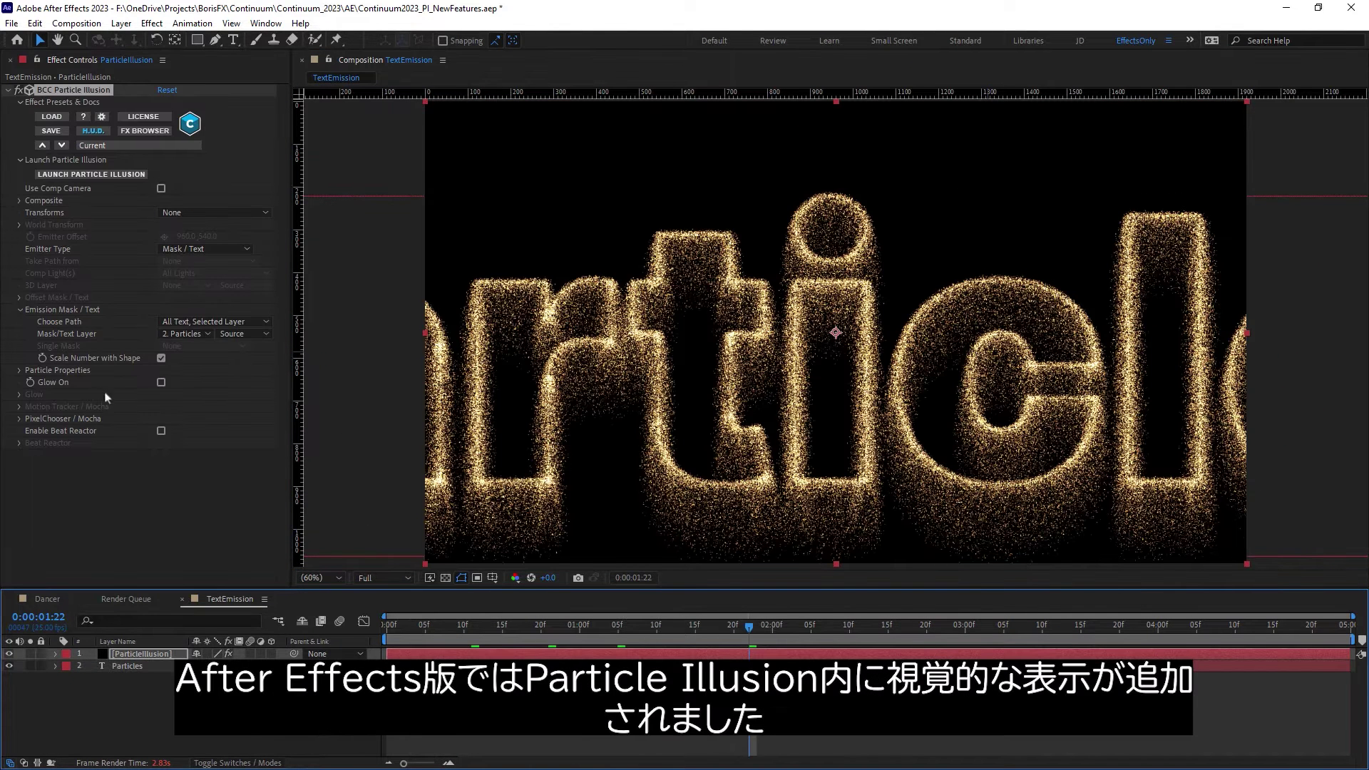
Step: Set Motion Blur to Force On under Particle Properties
left_click(20, 370)
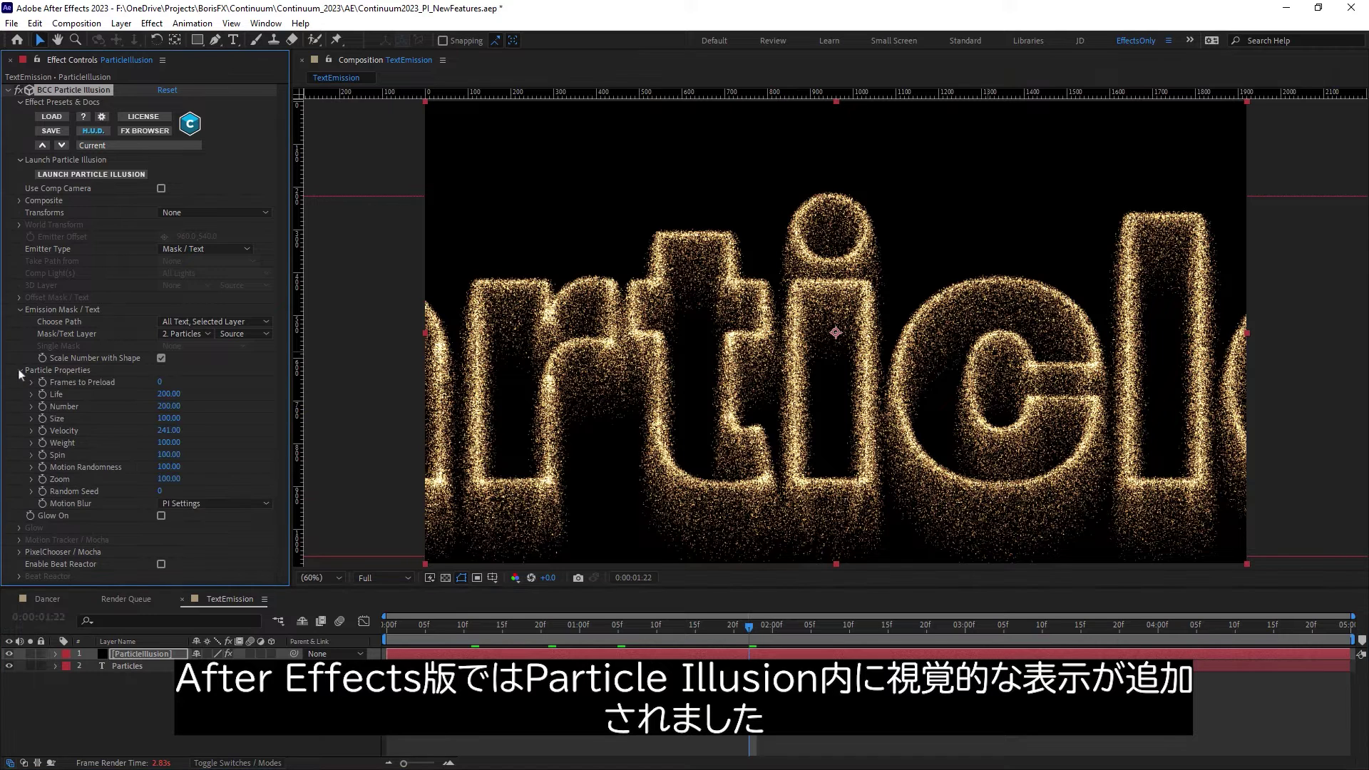
left_click(220, 502)
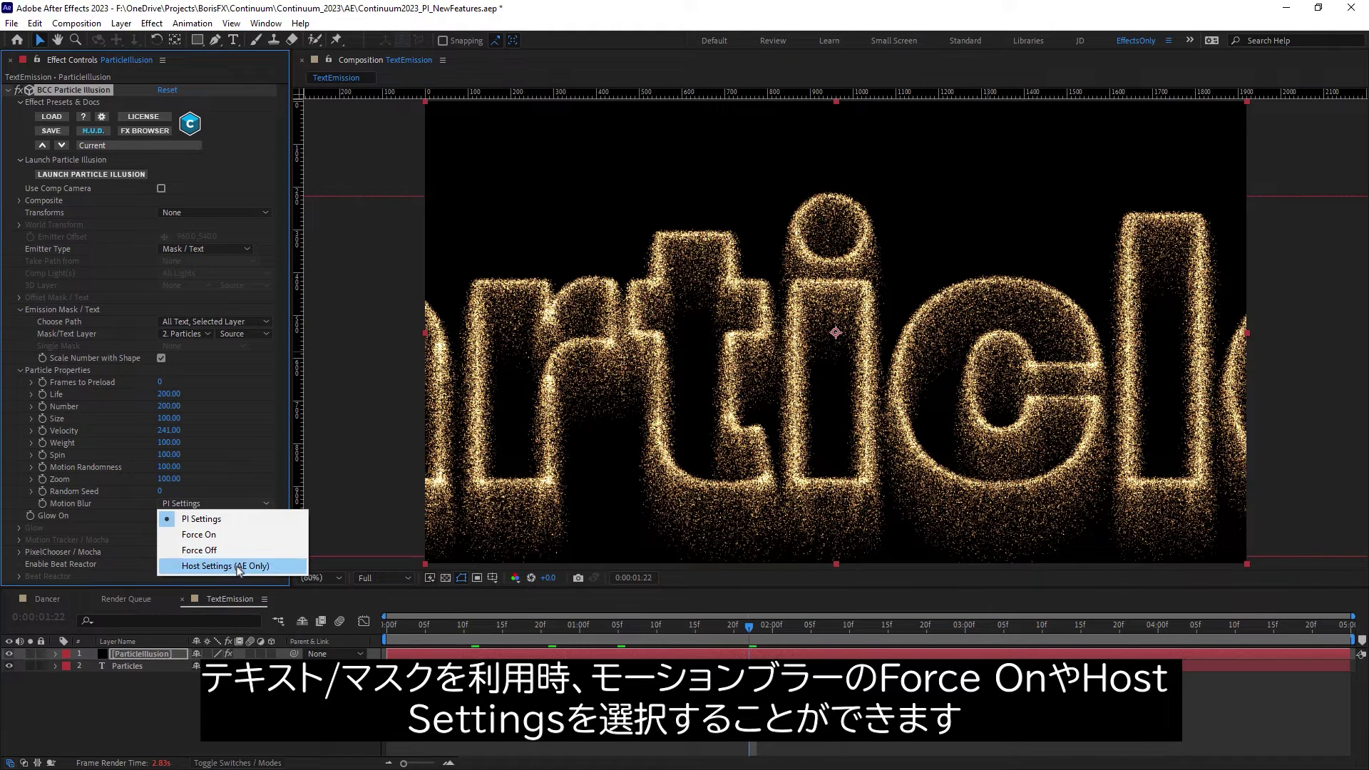
left_click(235, 535)
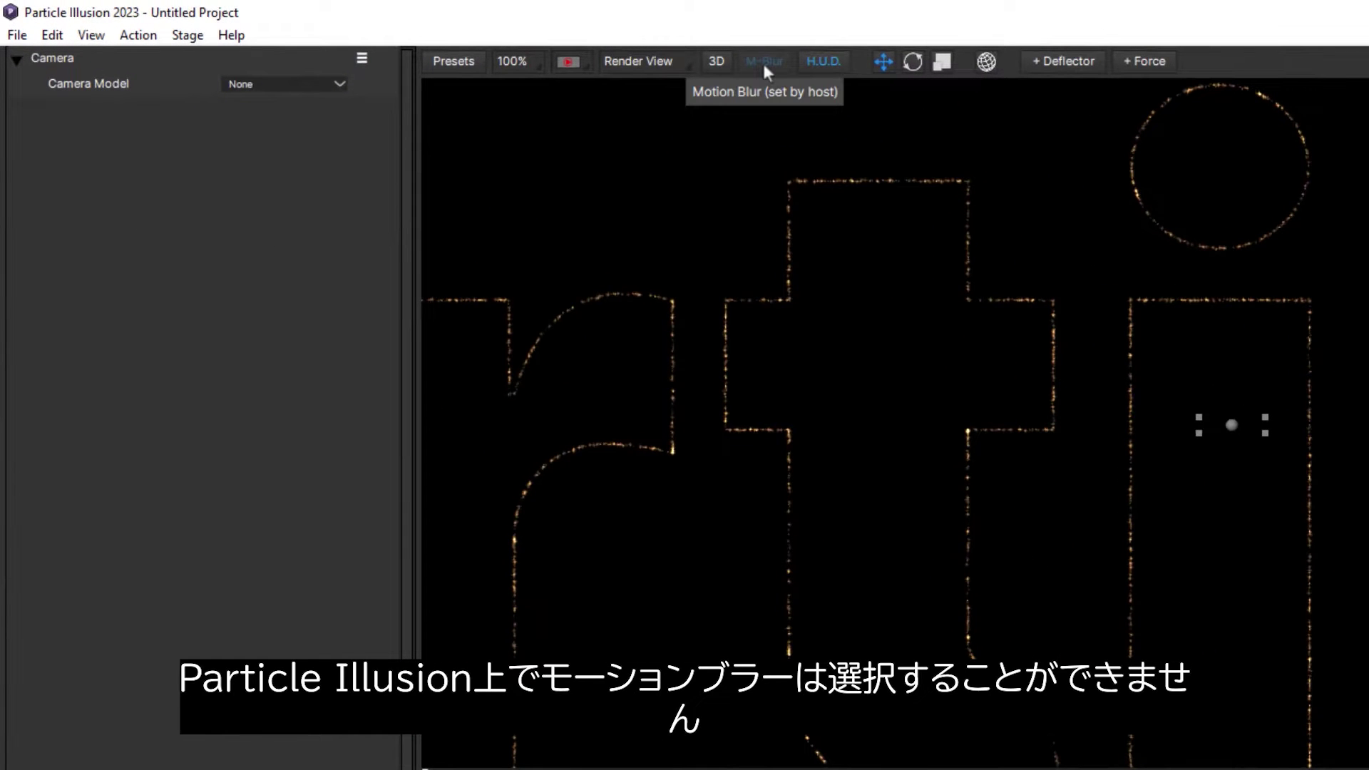
Step: Select the Pixie Dust emitter and inspect its greyed-out Using Host Mask/Text setting
left_click(1231, 425)
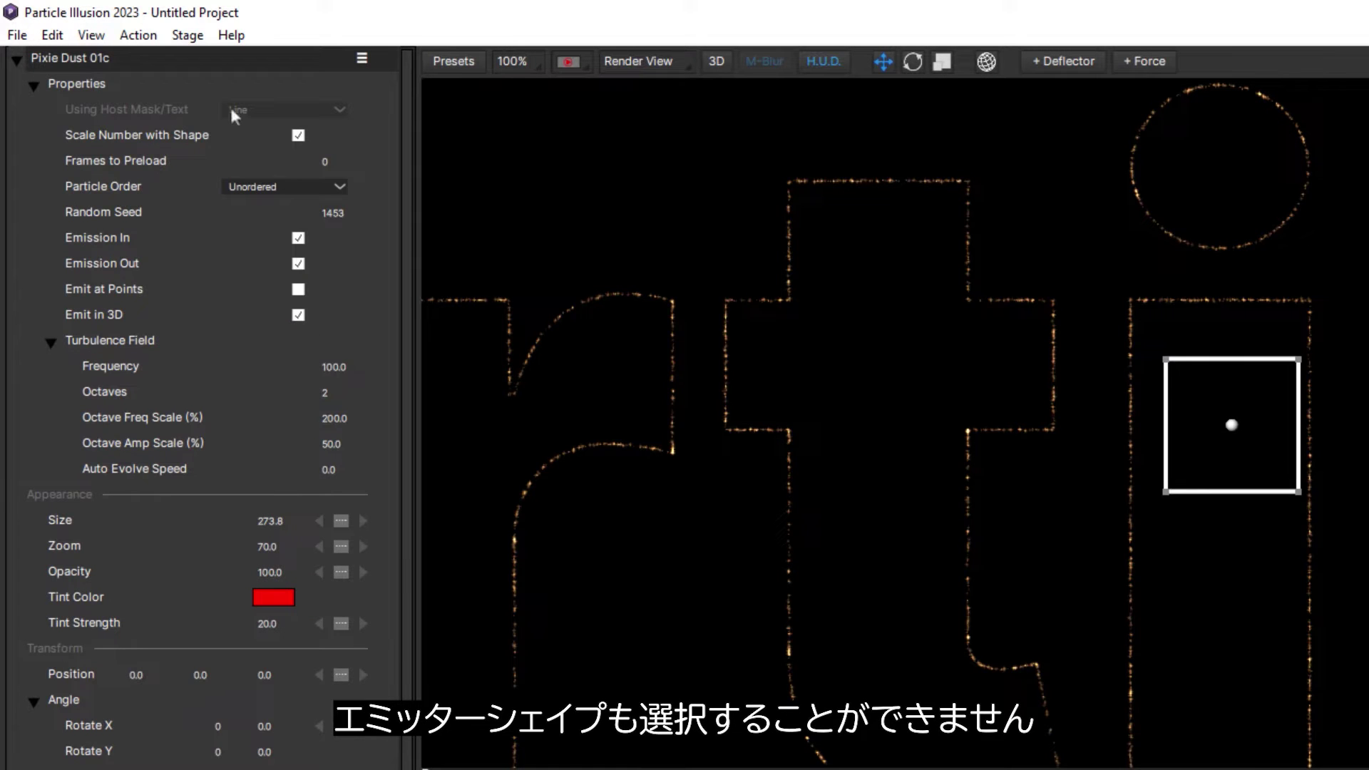
left_click(165, 110)
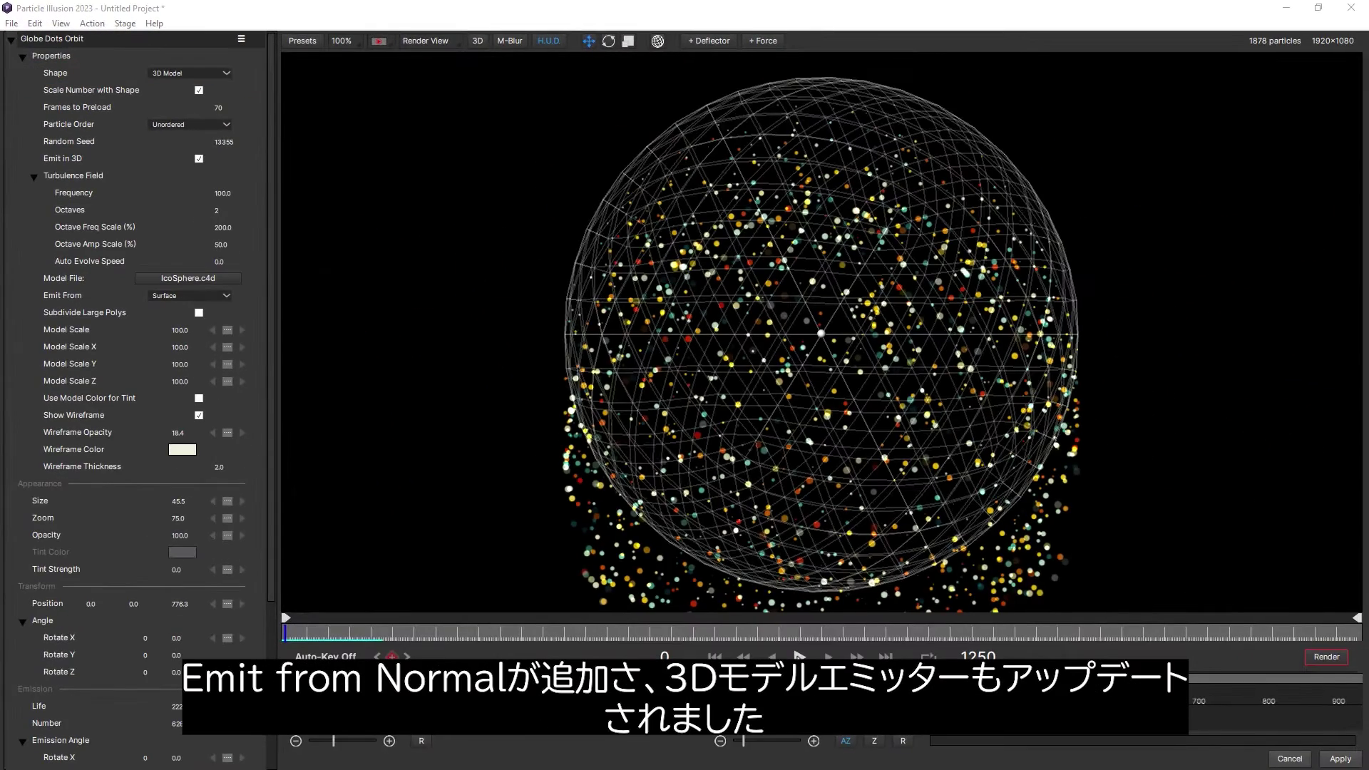
Step: Play the sphere particles, then switch the IcoSphere emitter's Emit From from Surface to Normal
key("space")
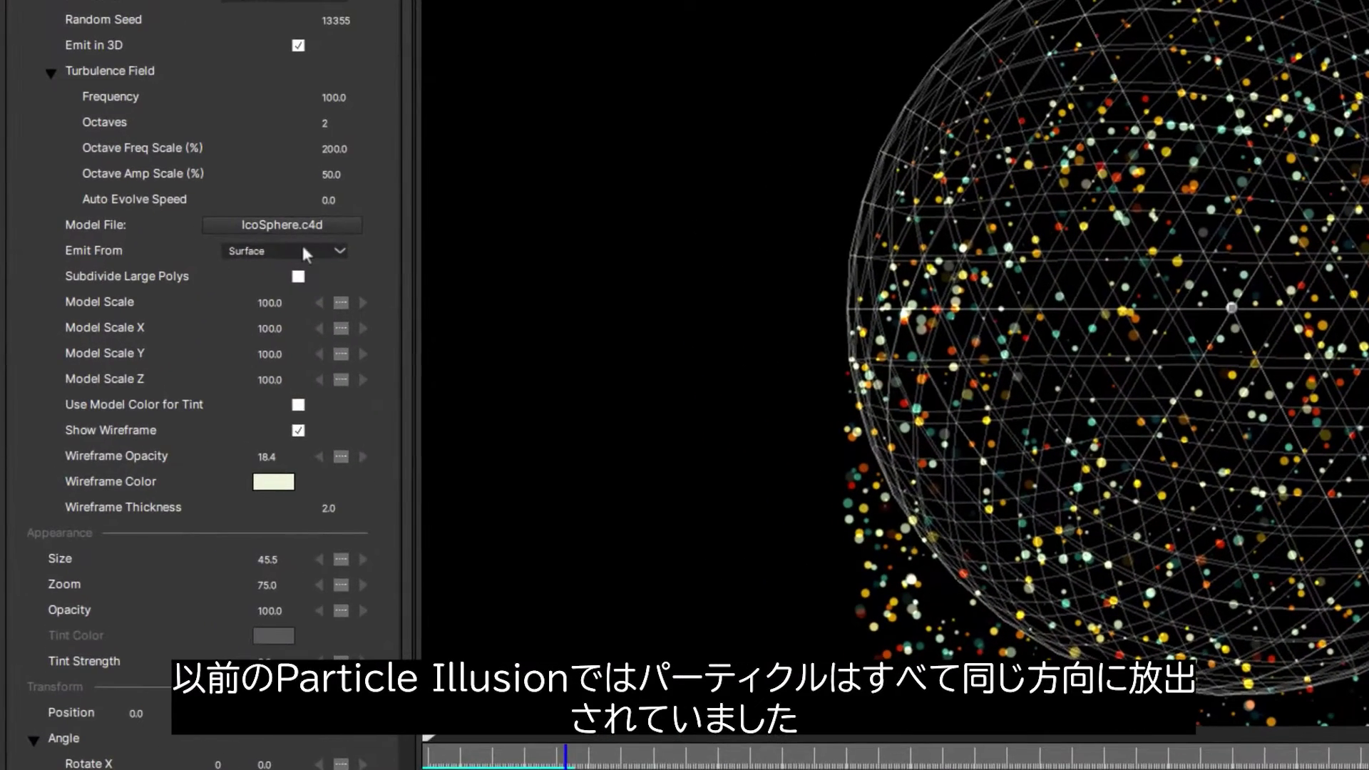
left_click(231, 285)
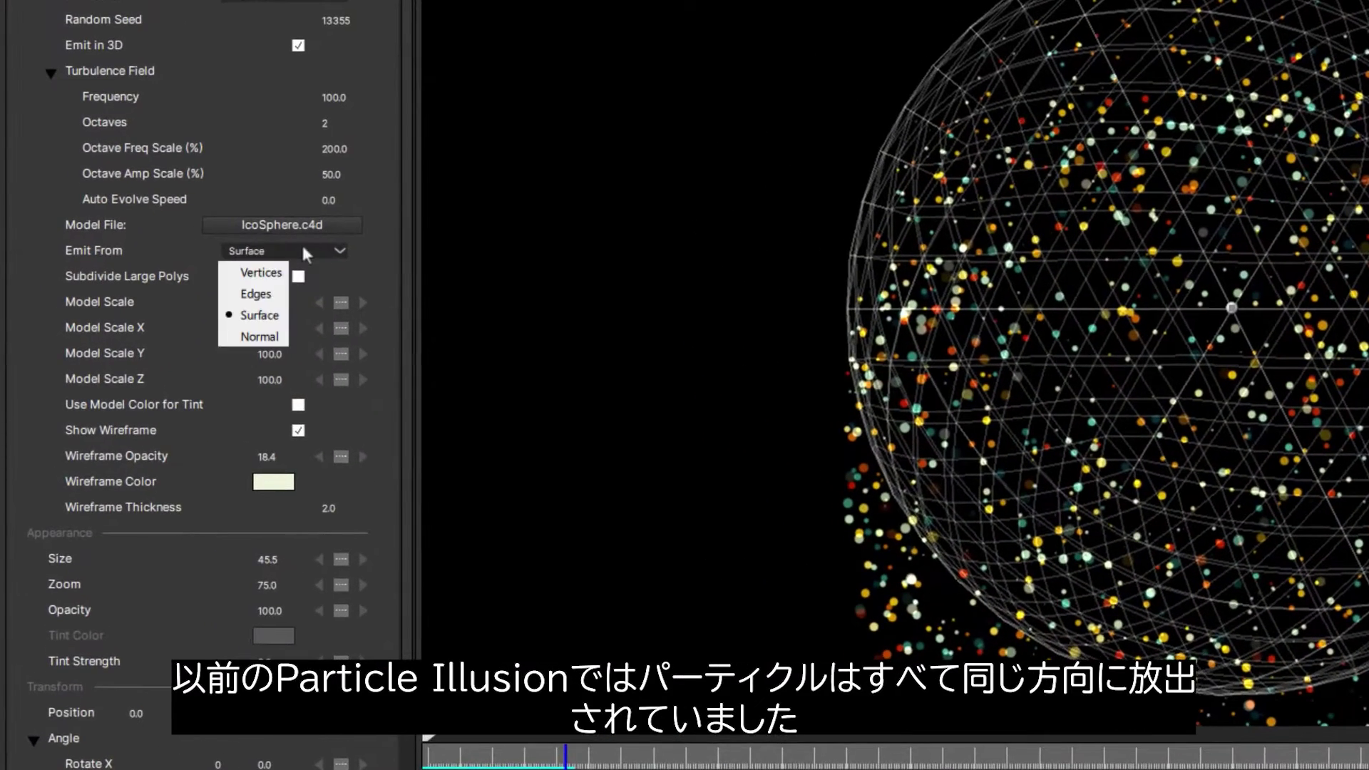
left_click(271, 336)
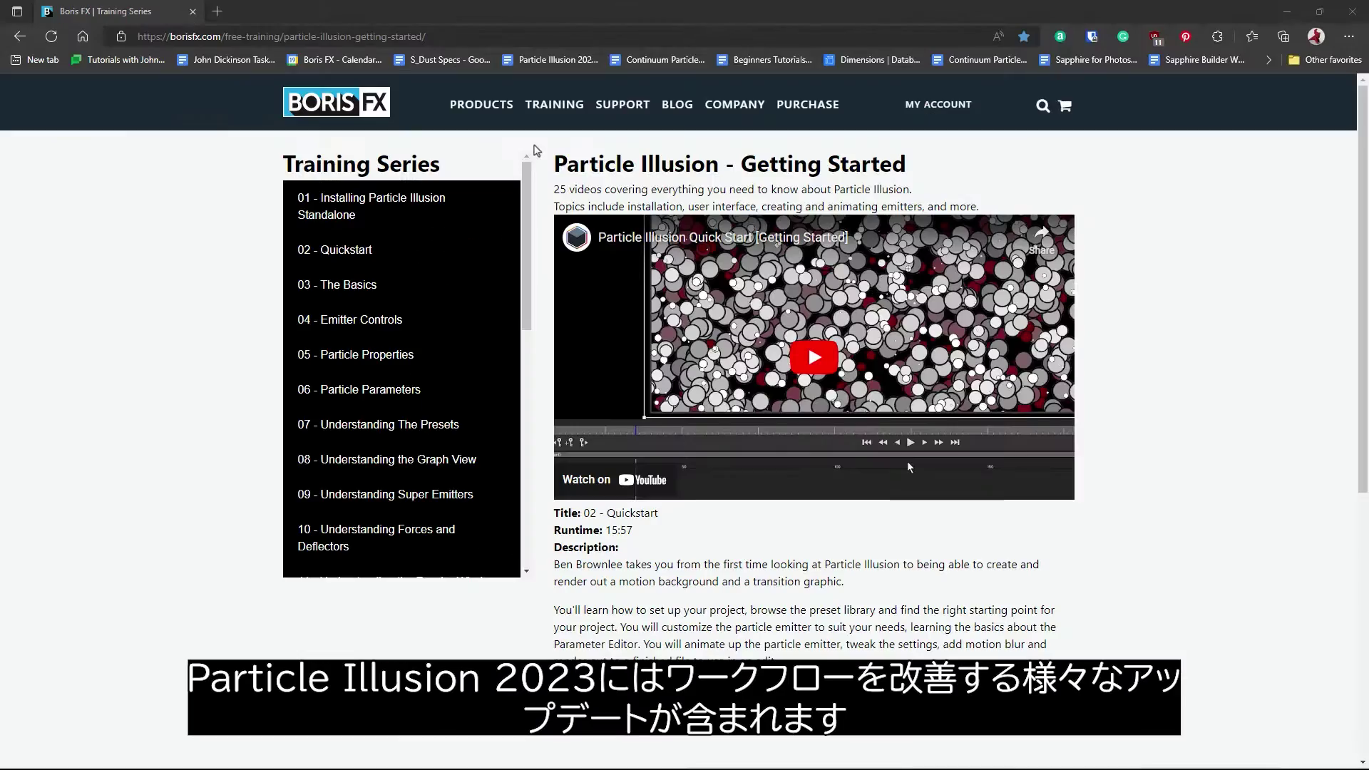
Step: Scroll the Training Series list and open video 27 - 2022.5 Usability Enhancements
left_click_drag(530, 169, 526, 416)
left_click(478, 560)
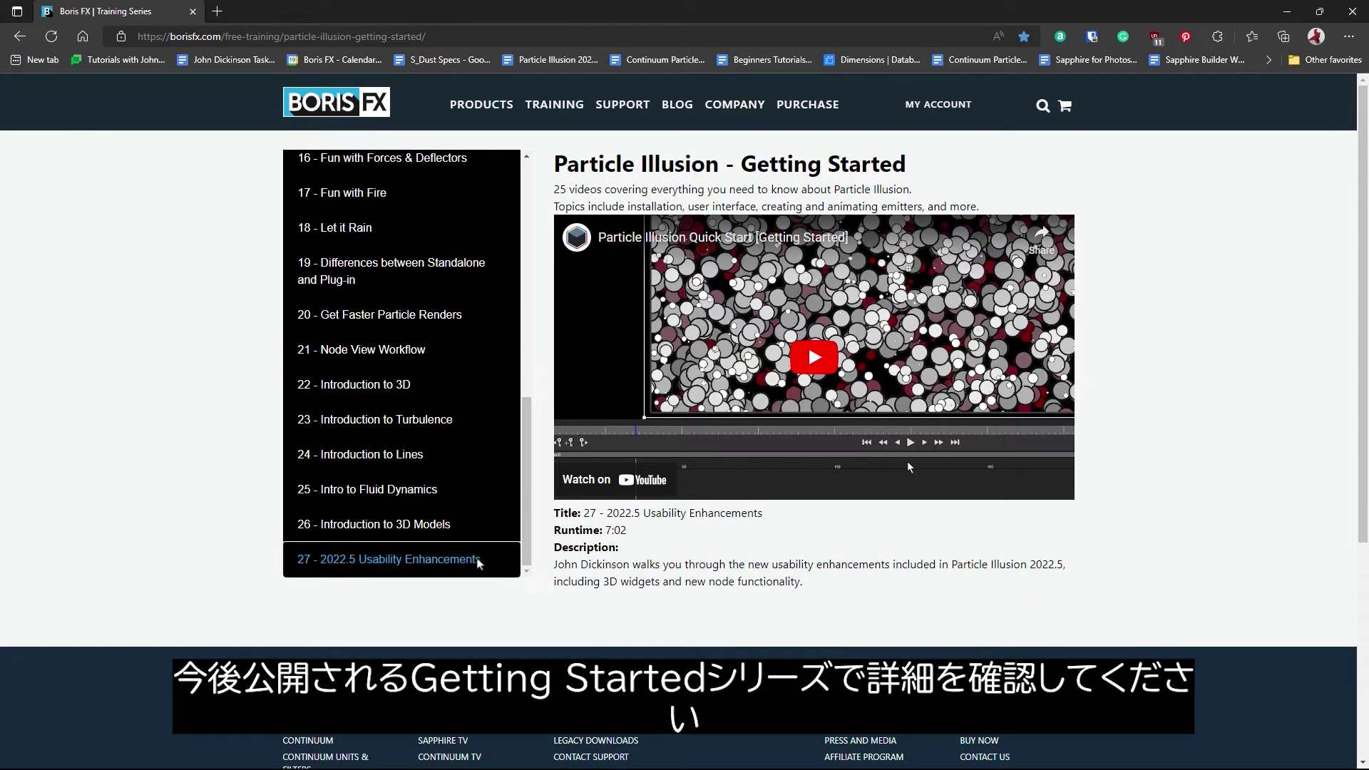